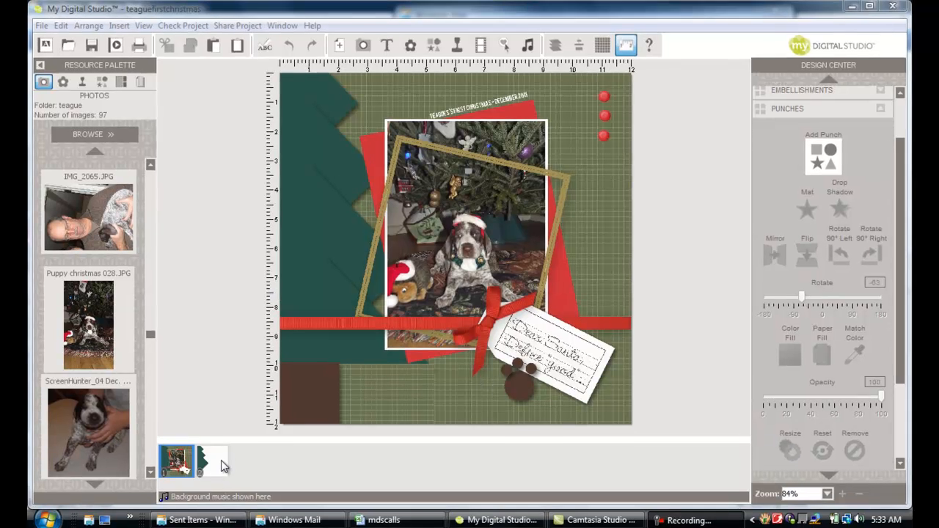
Place the Puppy christmas 028 photo in the second page's photo box and crop it to about 5 by 7.3 inches around the puppy.
left_click(221, 460)
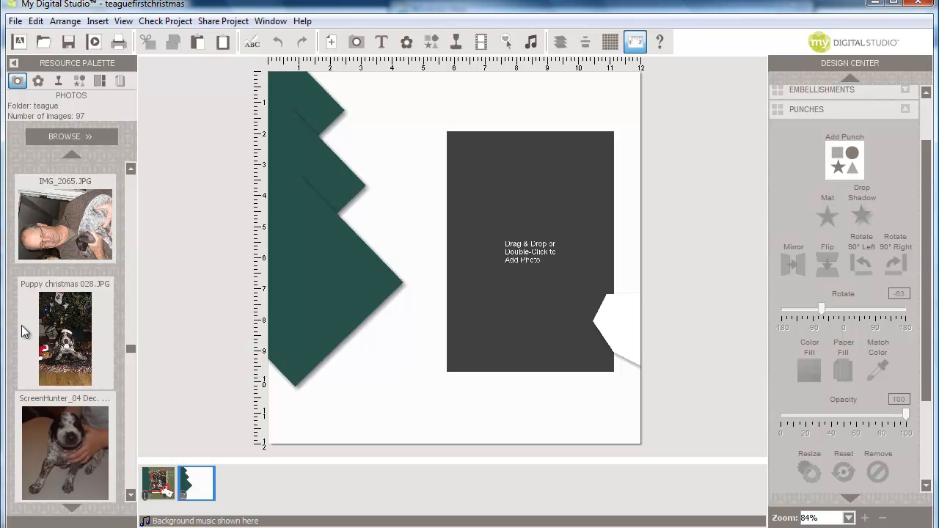
left_click_drag(73, 336, 546, 251)
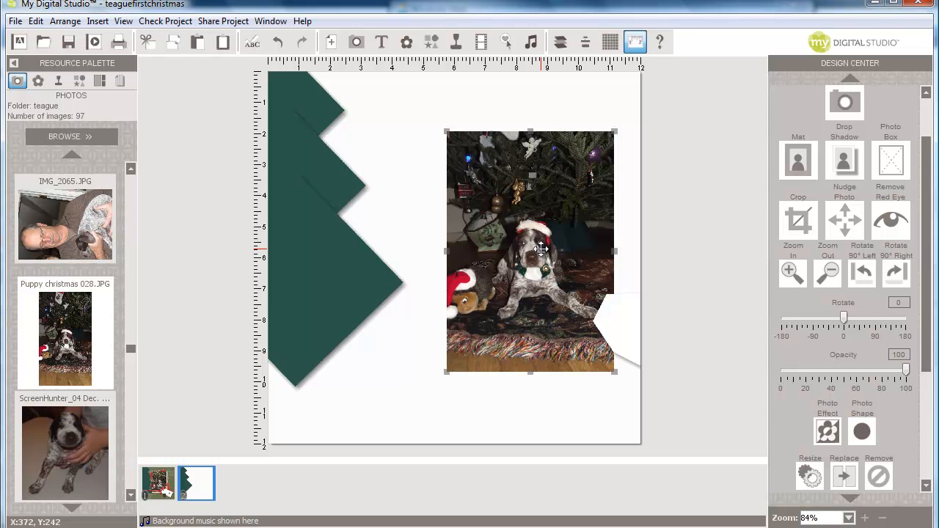
left_click_drag(534, 246, 533, 247)
double_click(534, 245)
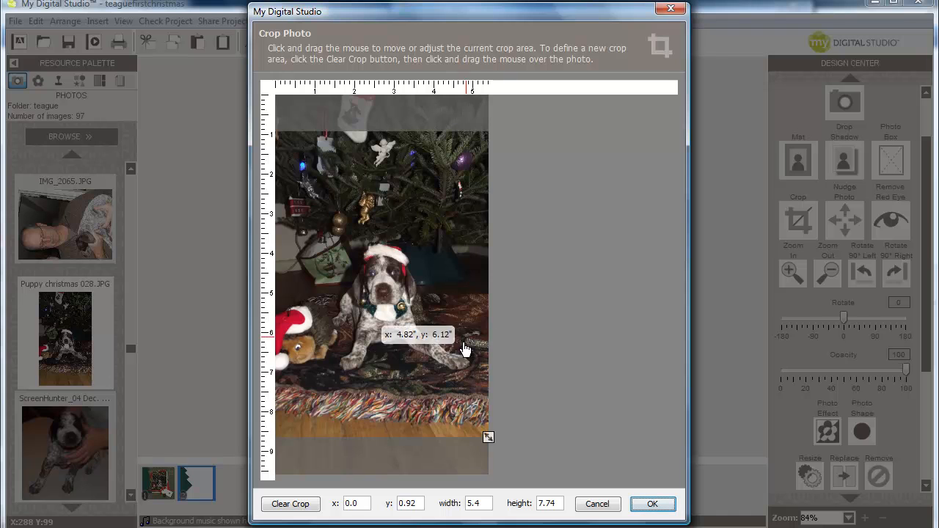
left_click_drag(488, 433, 474, 416)
left_click_drag(449, 372, 426, 356)
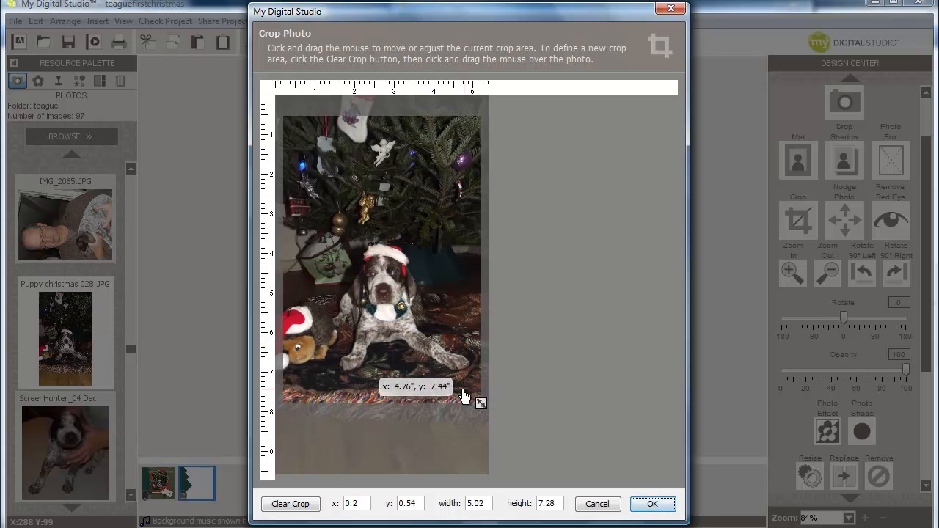
left_click_drag(450, 399, 456, 405)
left_click(654, 504)
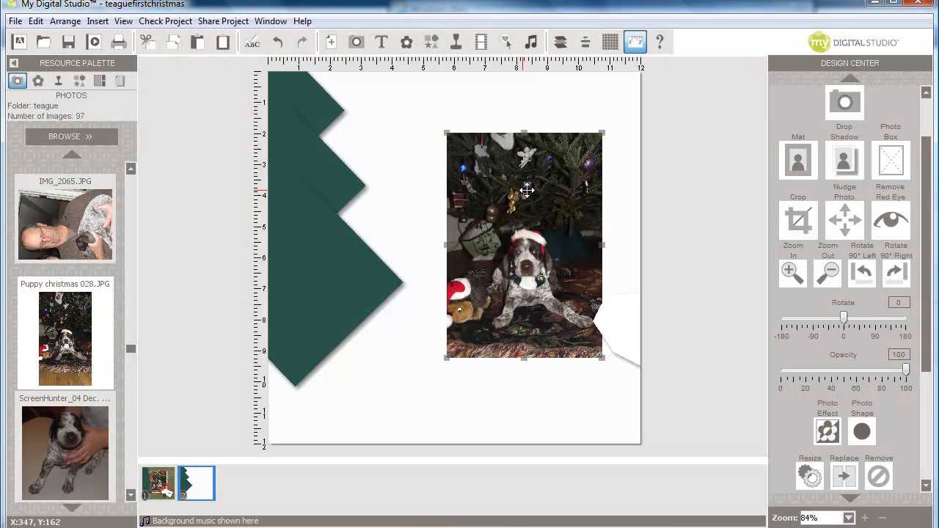
Apply the Always Artichoke Grid background paper to the page and give the photo a white mat of size 4.
left_click(118, 84)
left_click_drag(70, 333, 386, 320)
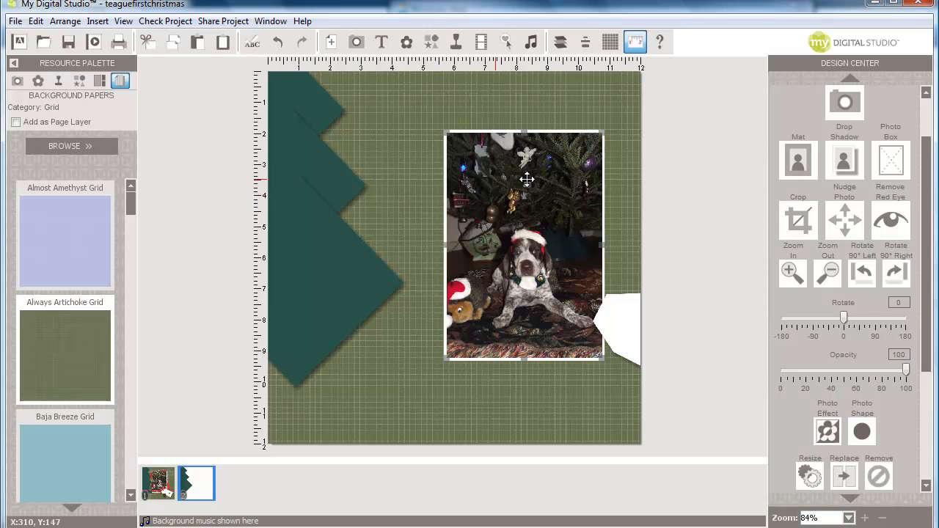
left_click(809, 153)
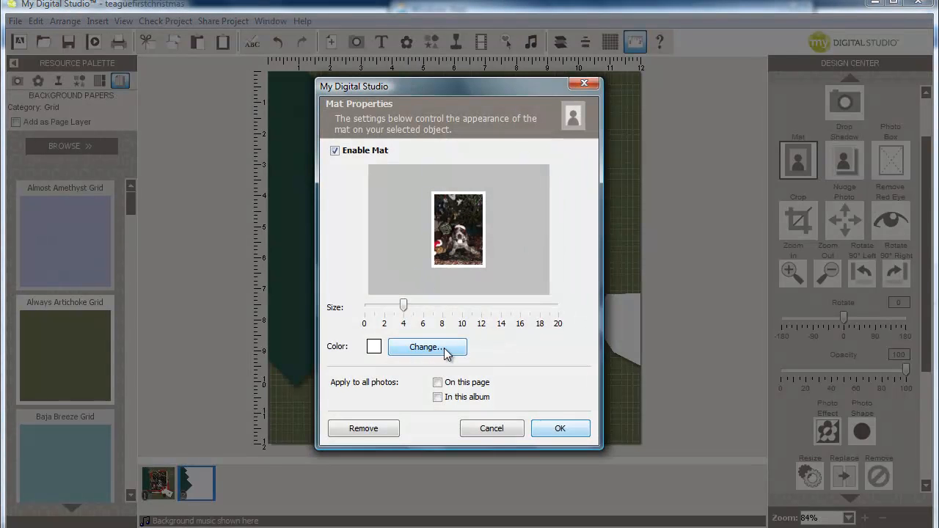
left_click(559, 430)
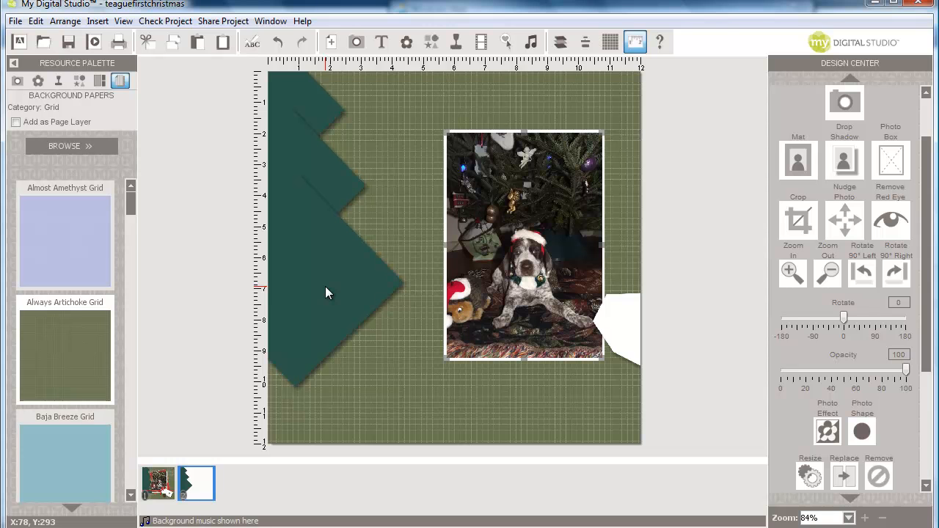
Add a 1.25 Square Punch rotated -42 degrees, enlarge it as the tree's lowest tier and fill it with the tree's dark green.
left_click(79, 81)
left_click_drag(96, 341, 402, 360)
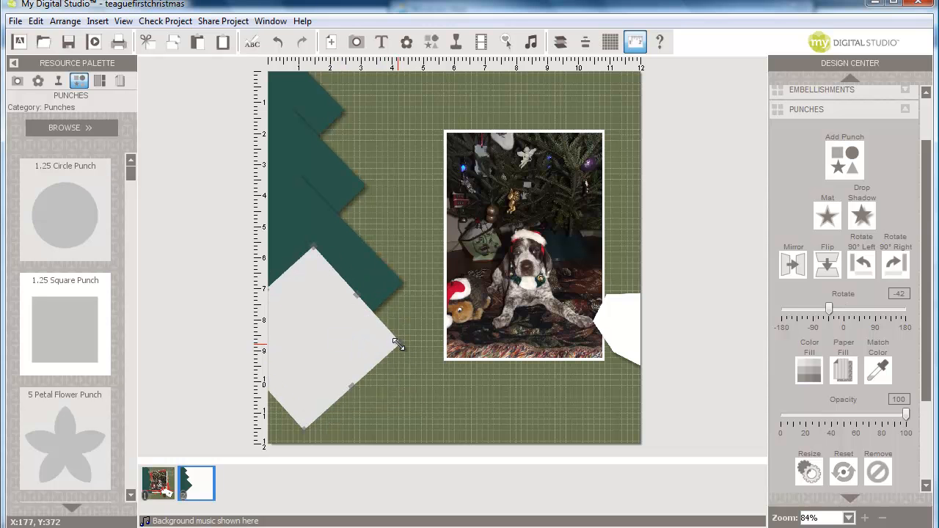
left_click_drag(399, 345, 405, 344)
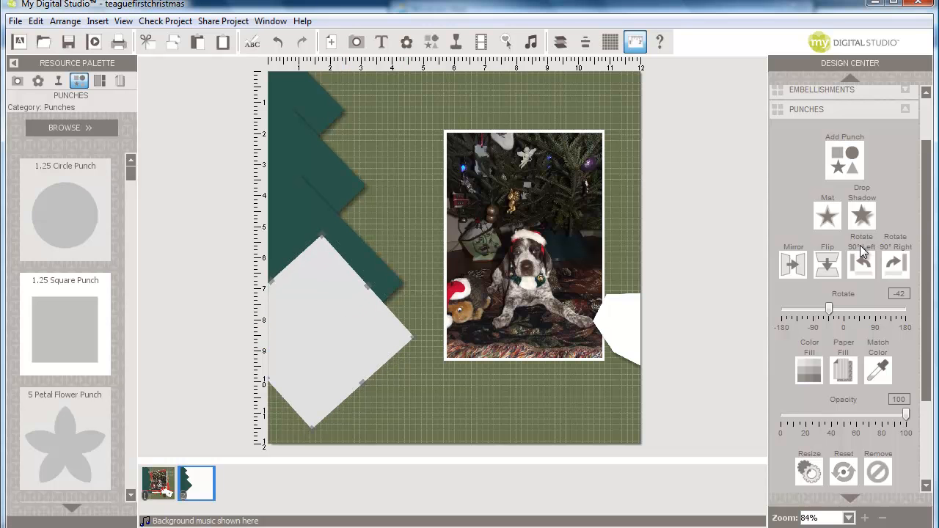
left_click(804, 376)
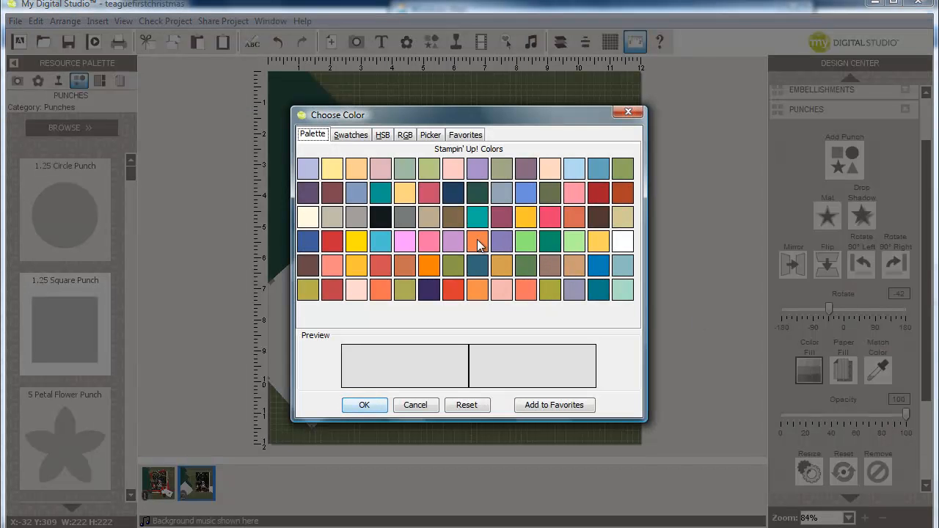
left_click(483, 188)
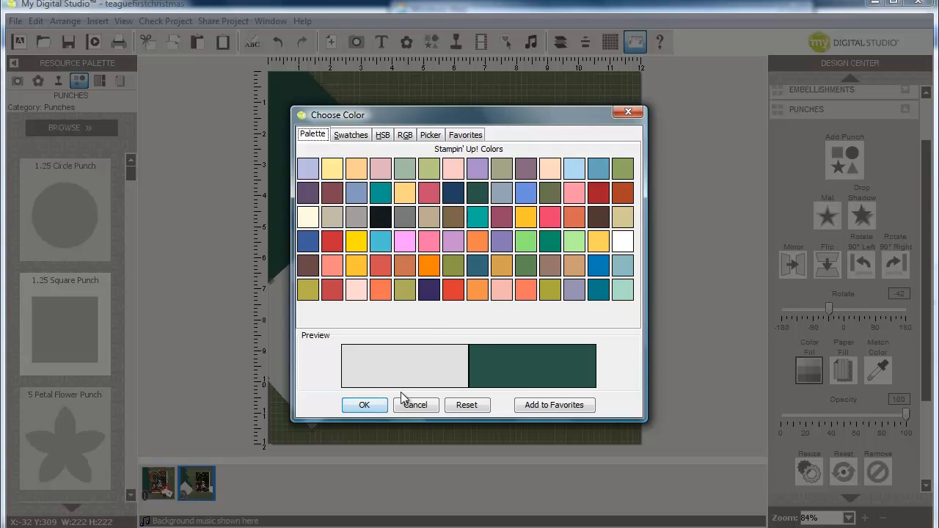
left_click(378, 402)
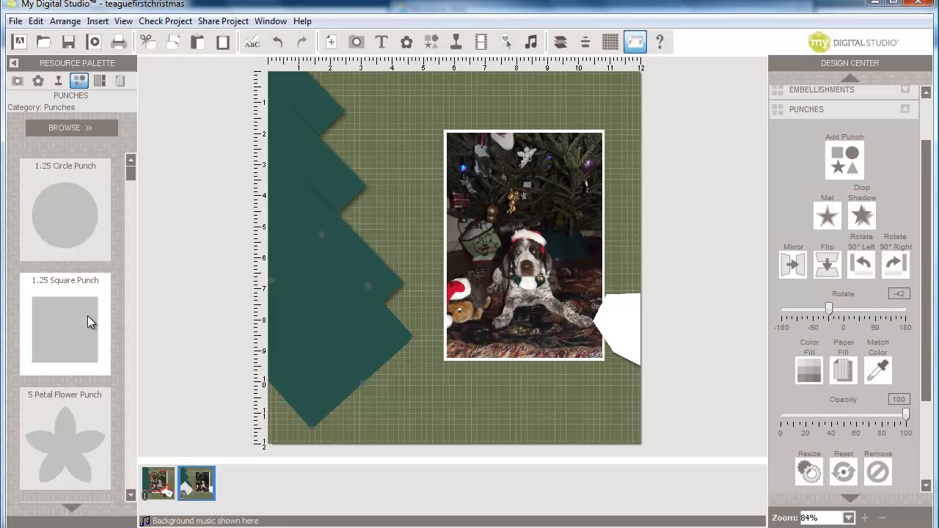
Add a 1.25 Square Punch in the page's lower-left corner as a dark brown trunk about 2.3 inches wide and 2.1 inches tall.
left_click_drag(82, 323, 361, 398)
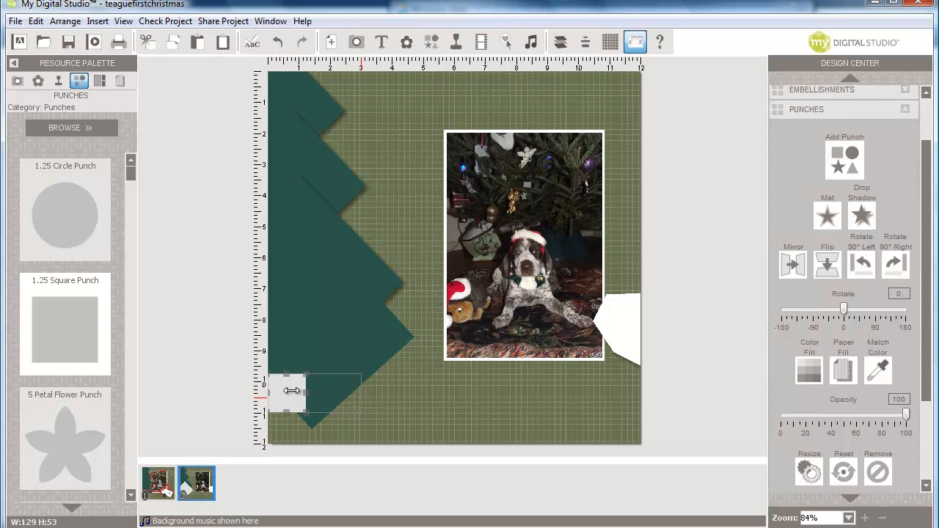
left_click_drag(314, 322, 311, 443)
left_click(317, 402)
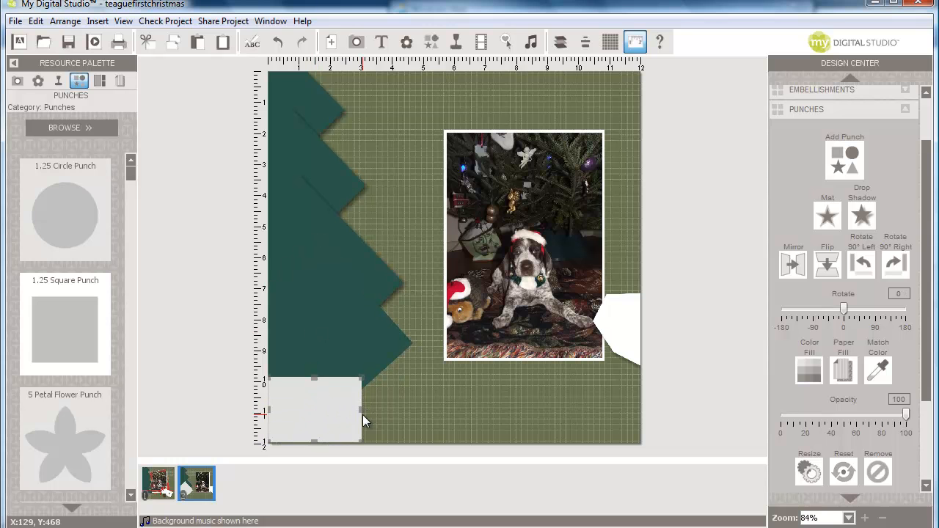
left_click_drag(360, 410, 368, 410)
left_click_drag(314, 442, 314, 444)
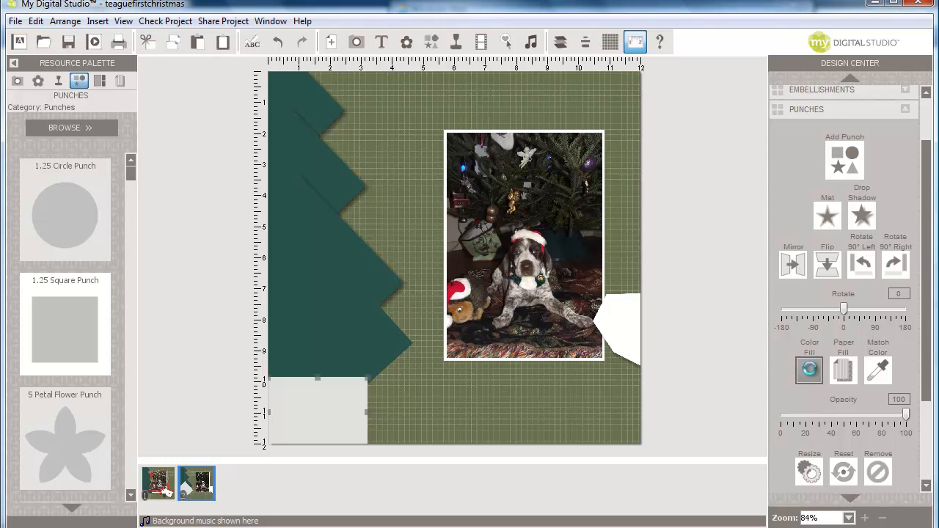
left_click(808, 369)
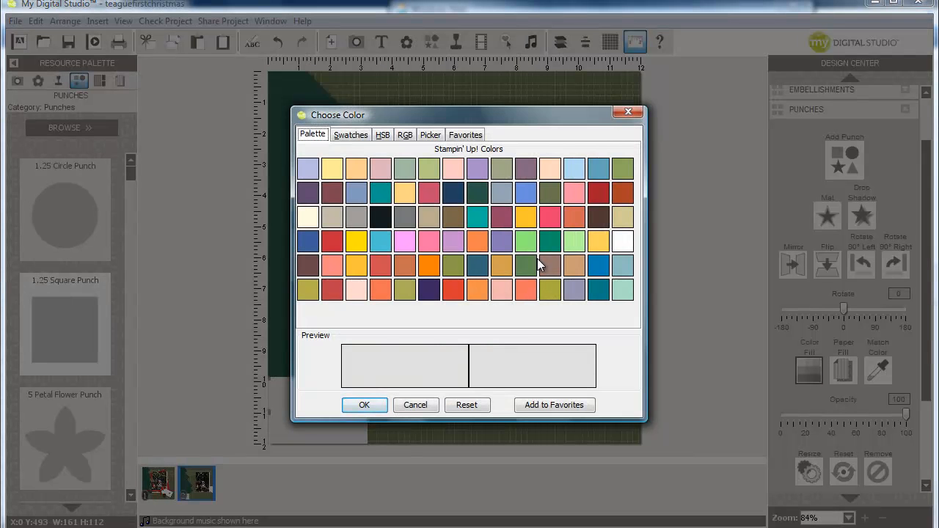
left_click(596, 220)
left_click(368, 406)
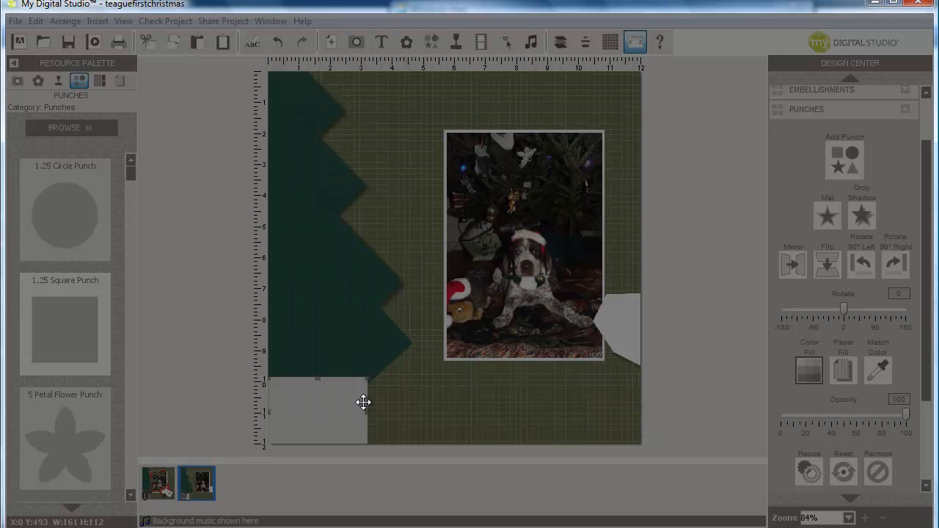
mouse_move(368, 411)
left_mouse_down()
mouse_move(341, 413)
mouse_move(361, 407)
left_mouse_up()
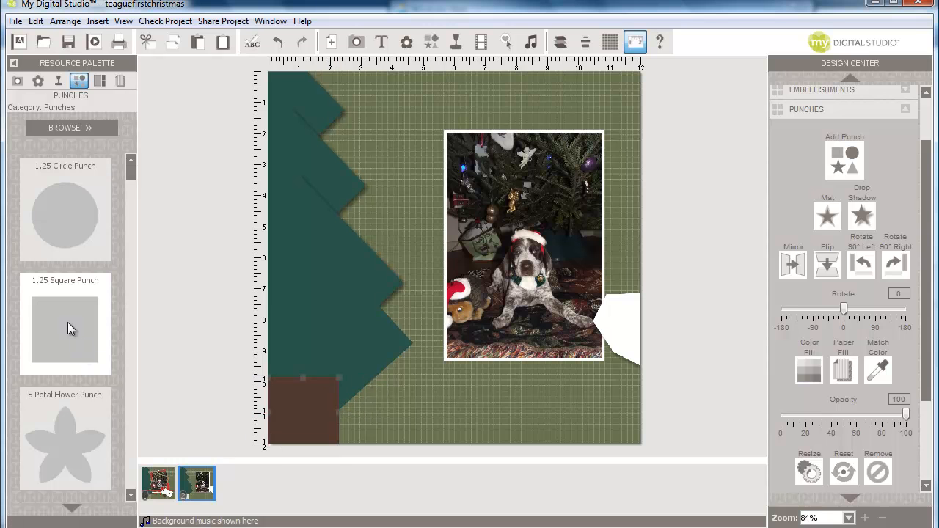
Add a 1.25 Square Punch widened into a strip over the tree's lower point and fill it with Always Artichoke Grid paper.
left_click_drag(67, 320, 300, 390)
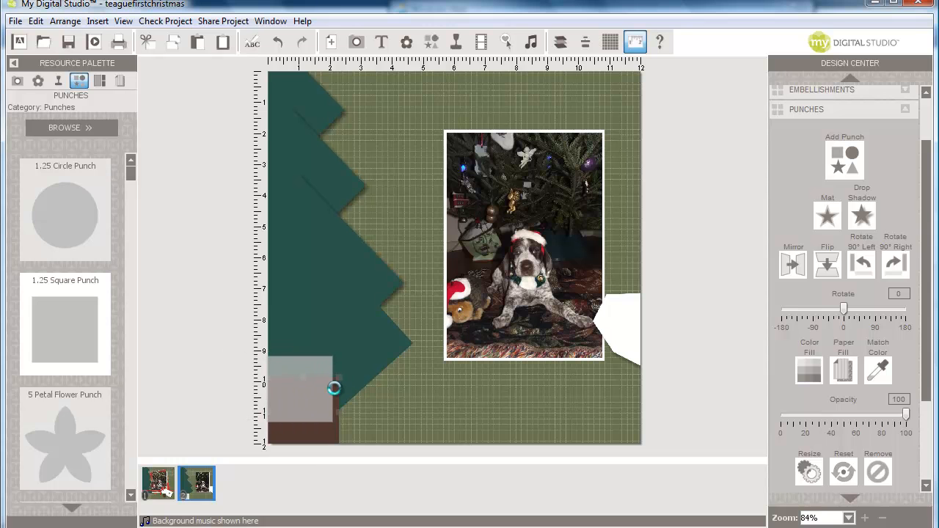
left_click_drag(321, 390, 406, 392)
left_click_drag(283, 390, 269, 389)
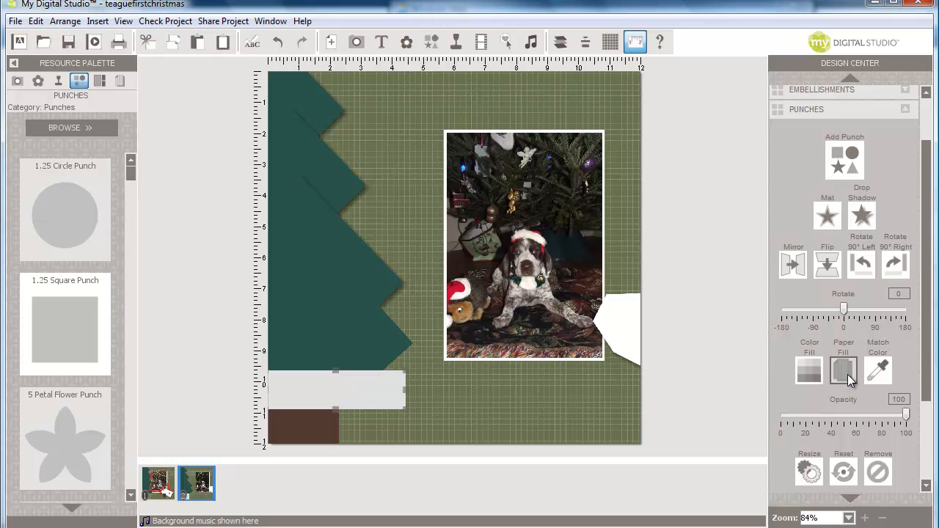
left_click(847, 374)
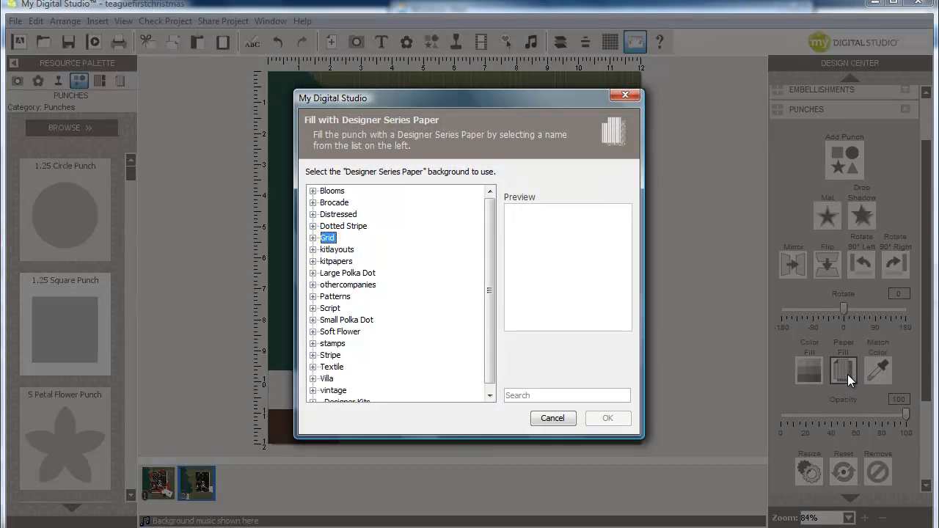
left_click(314, 244)
left_click(363, 214)
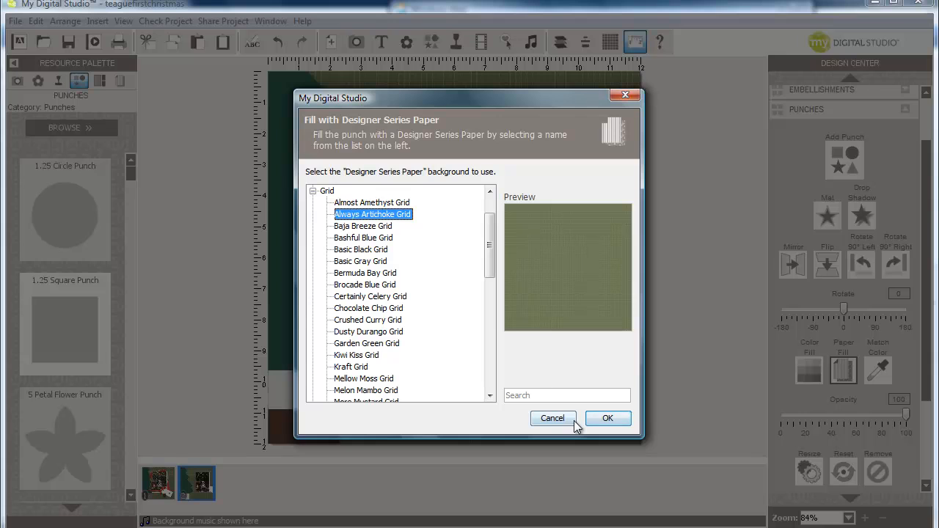
left_click(606, 416)
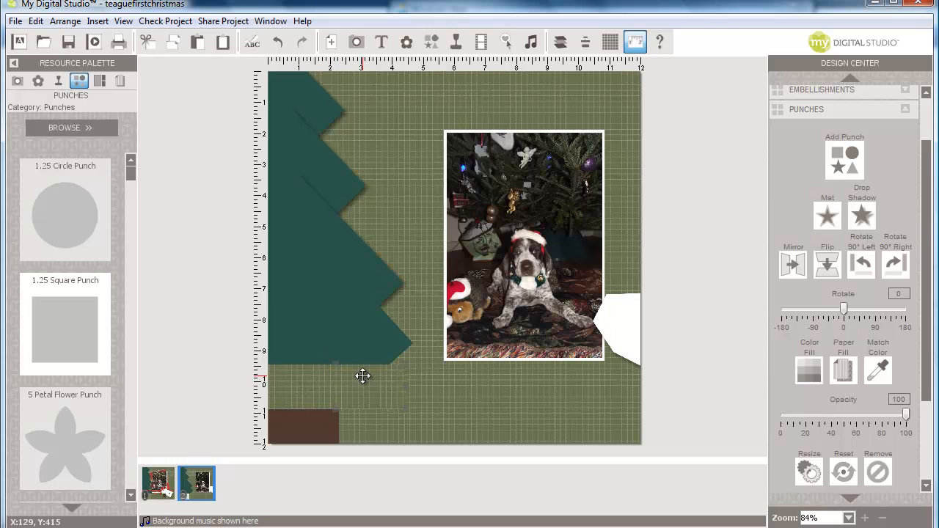
Align the grid-paper strip with the background's grid lines and extend its upper edge to about the 9.1-inch mark.
left_click(848, 517)
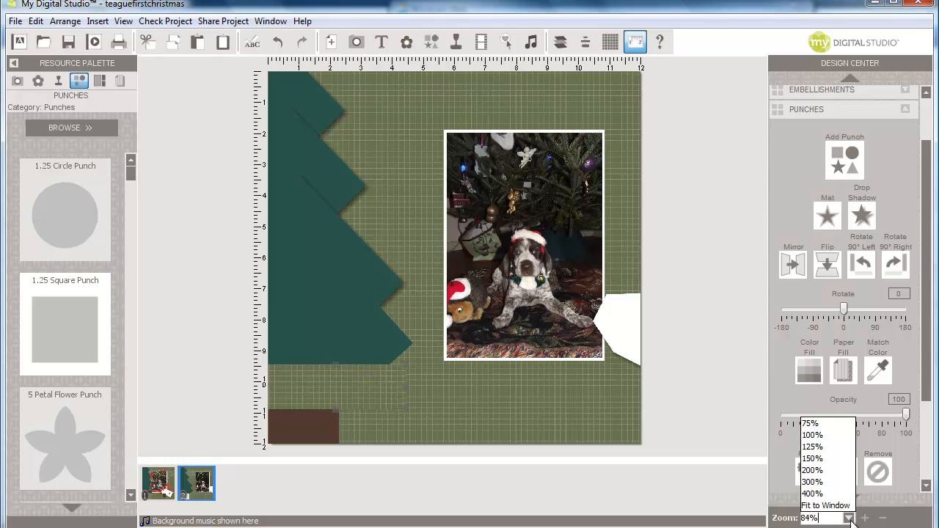
left_click(812, 471)
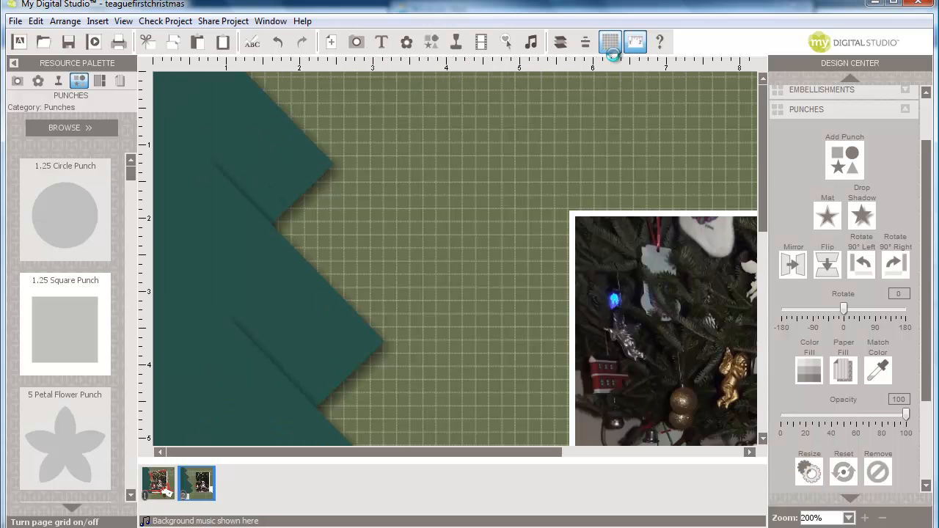
left_click(609, 44)
left_click_drag(758, 169, 766, 379)
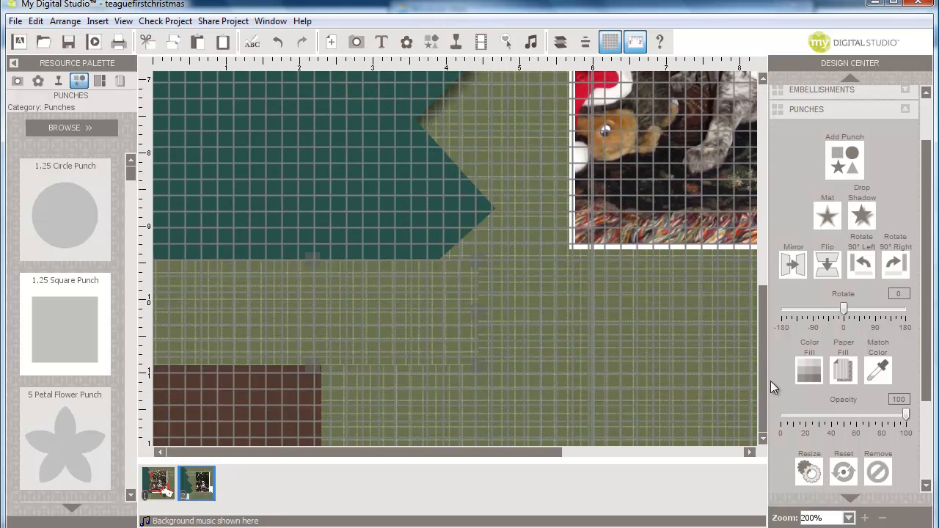
left_click_drag(443, 289, 442, 287)
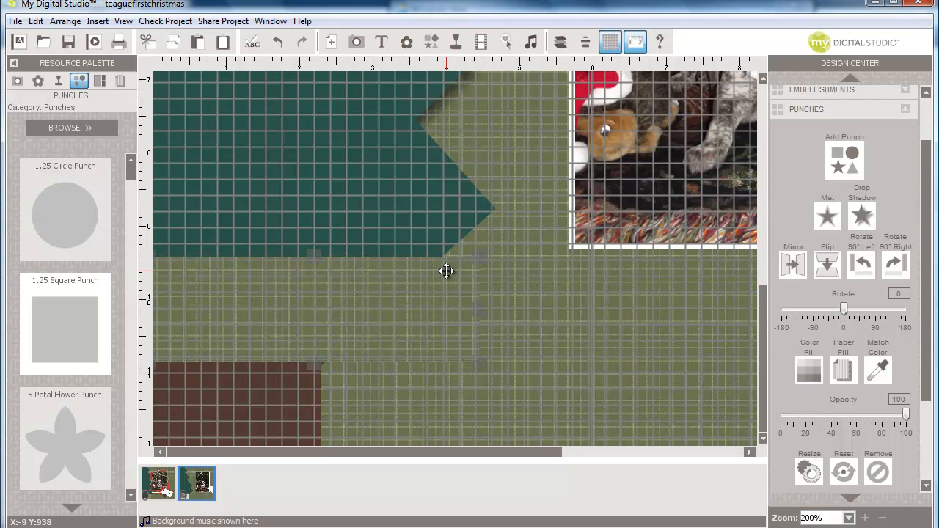
left_click_drag(444, 277, 449, 283)
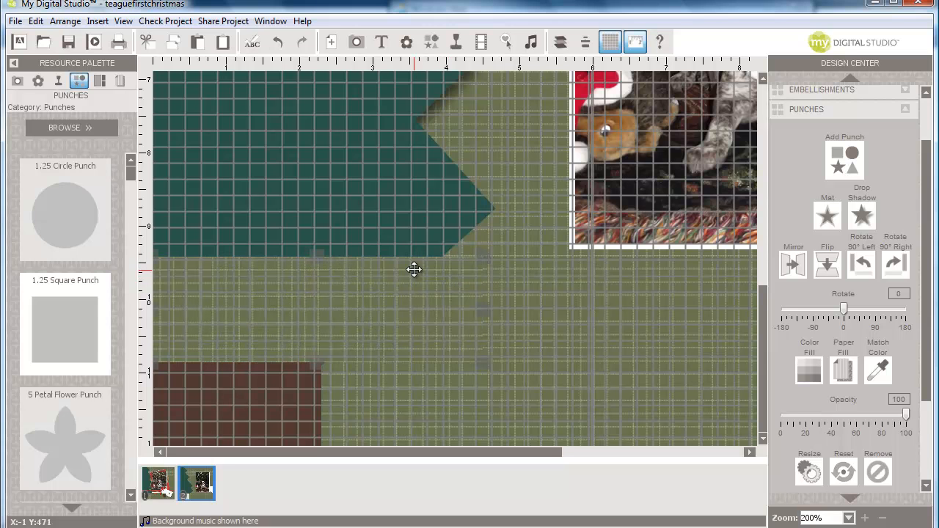
left_click_drag(321, 249, 315, 274)
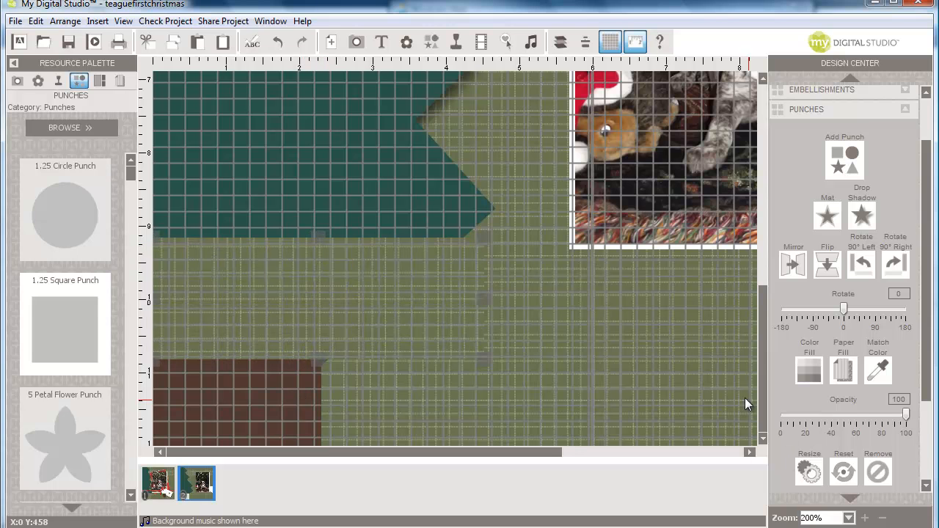
left_click(617, 49)
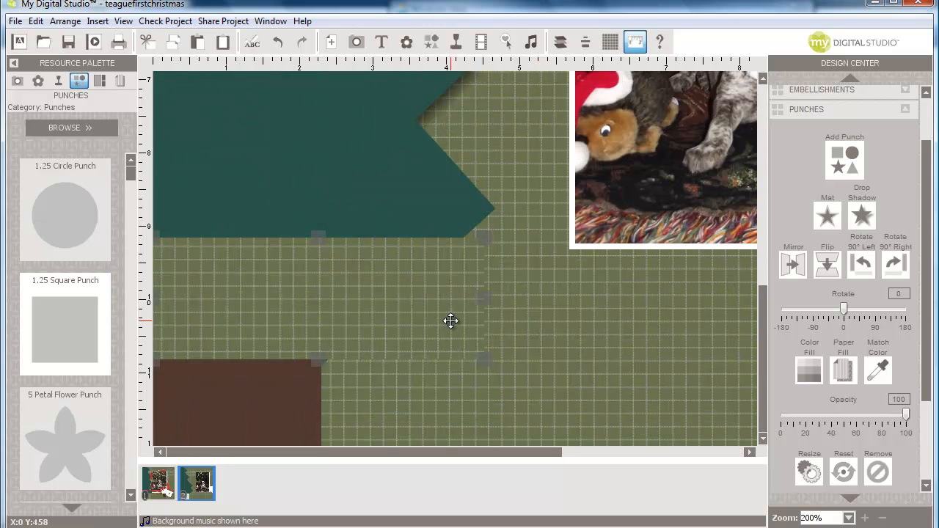
left_click(847, 518)
left_click(834, 512)
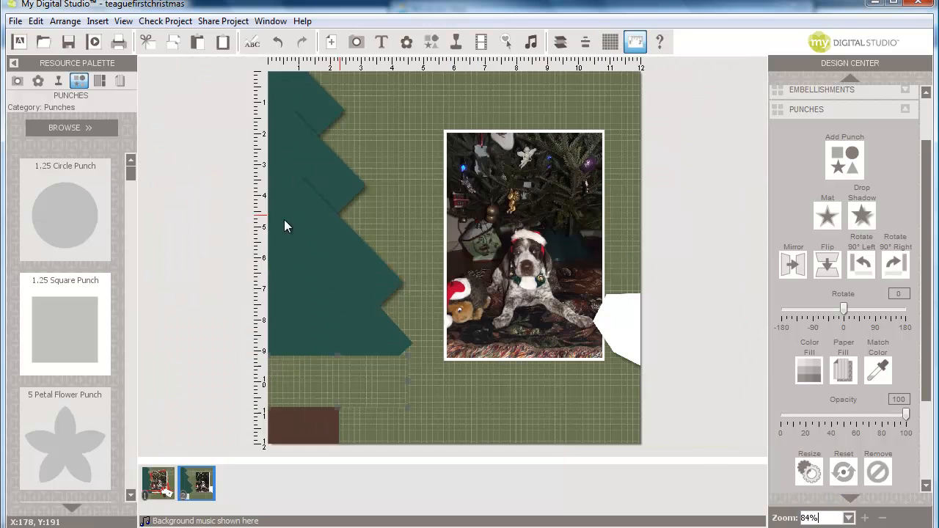
Bring the brown trunk in front of the grid-paper strip and extend it up to the tree's lower edge.
right_click(303, 418)
left_click(335, 393)
left_click_drag(301, 375, 297, 365)
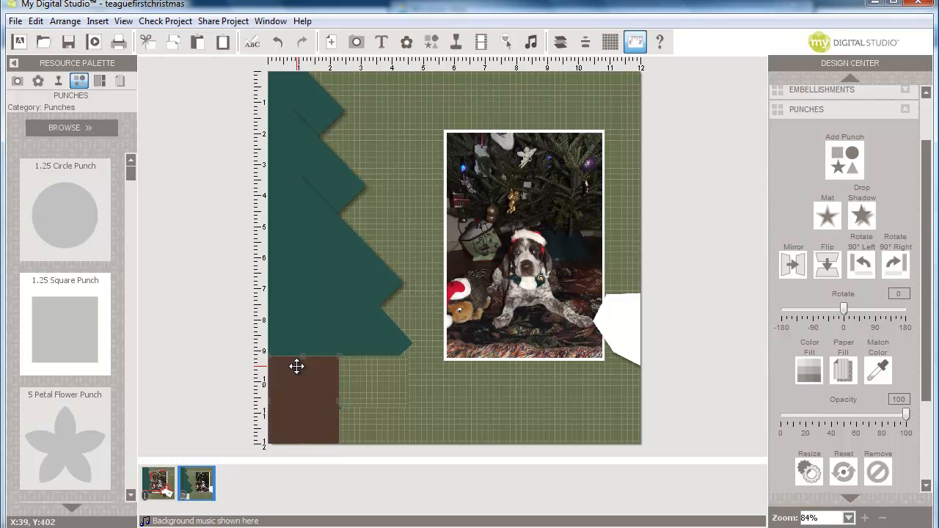
Strengthen the lowest green tier's drop shadow with roughly medium blur and about 50% opacity.
left_click(322, 317)
left_click(862, 215)
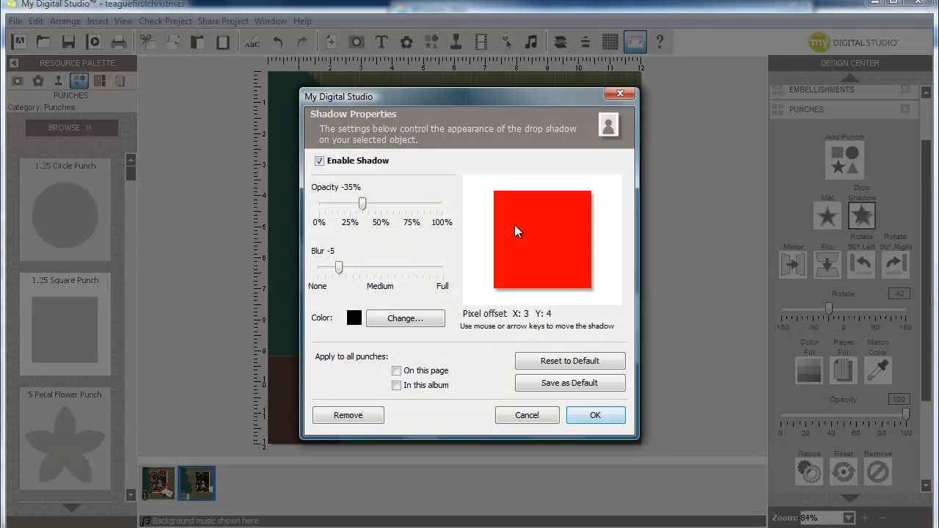
left_click_drag(337, 270, 385, 274)
left_click_drag(361, 203, 381, 203)
left_click(618, 422)
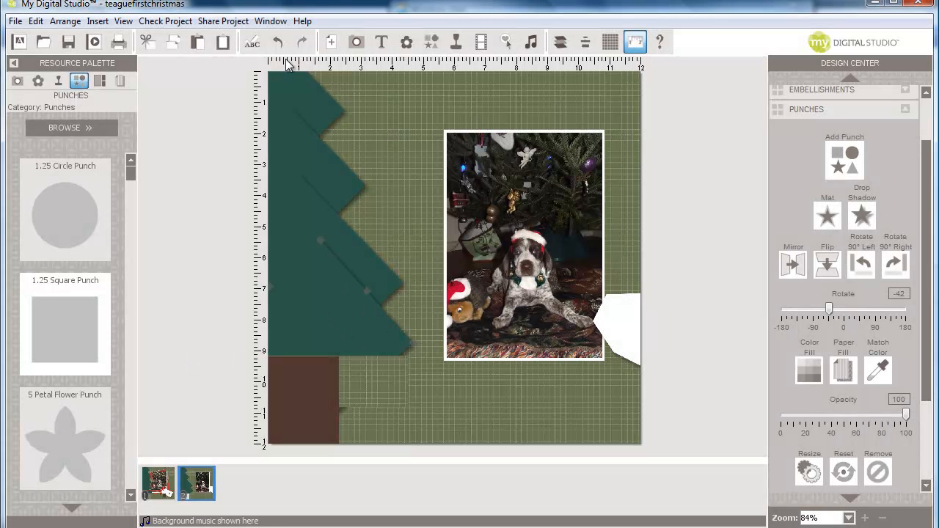
Move the puppy photo about half an inch toward the tree.
left_click(499, 241)
left_click_drag(472, 239, 496, 208)
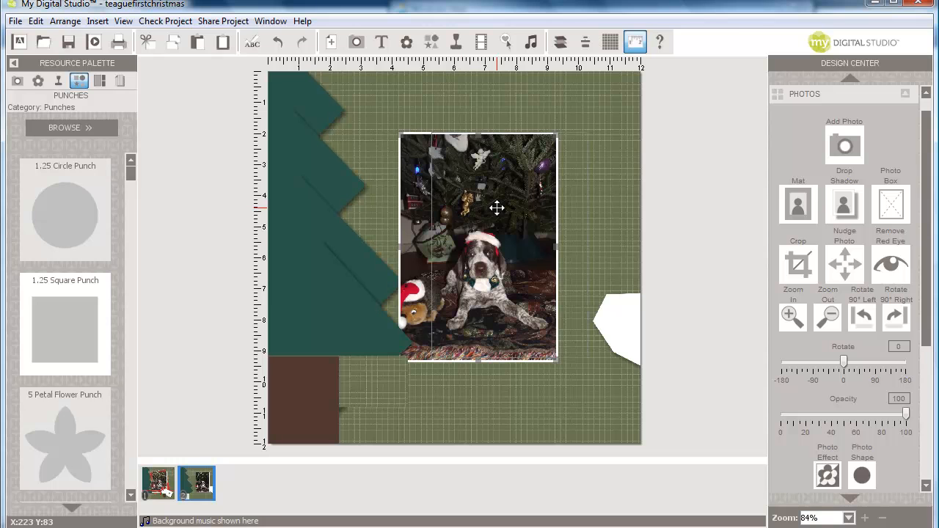
right_click(493, 206)
left_click(524, 211)
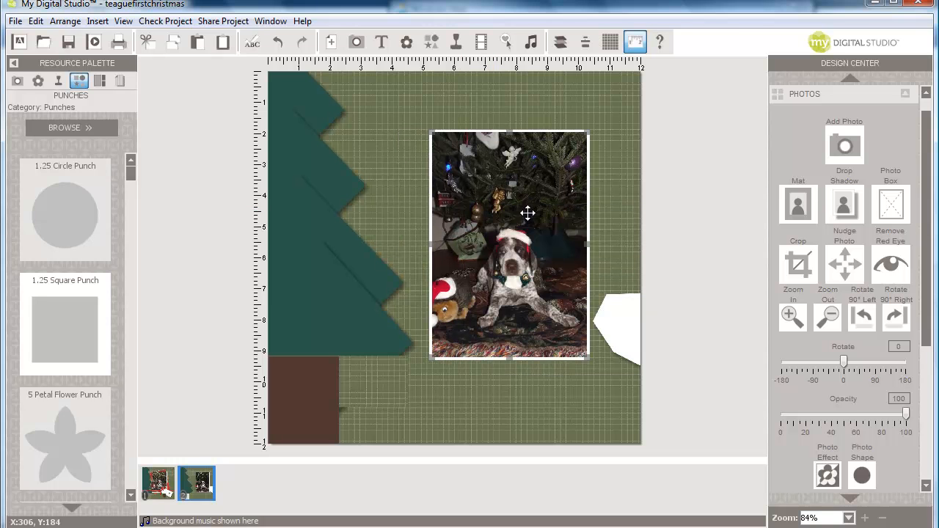
Add a photo box and stretch it to about 5.9 by 8 inches so it covers the photo with a margin all around.
left_click(890, 209)
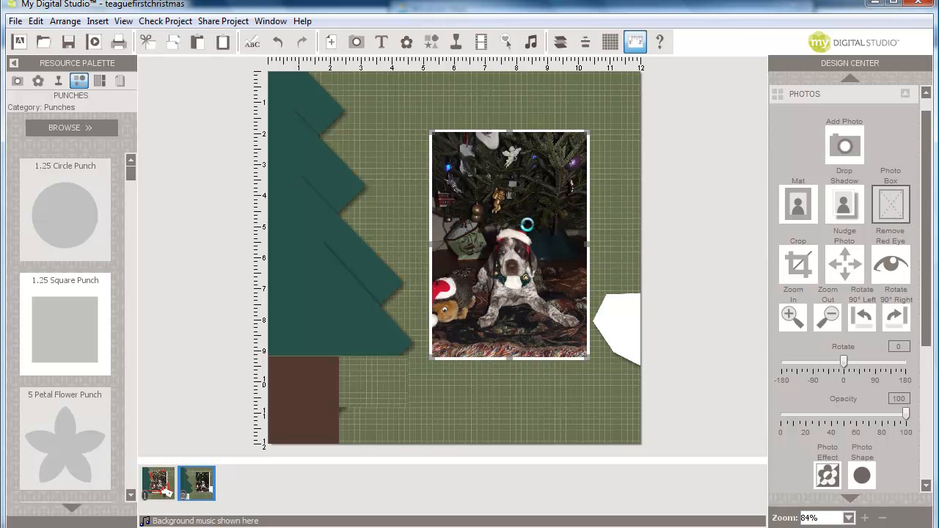
left_click_drag(479, 223, 594, 187)
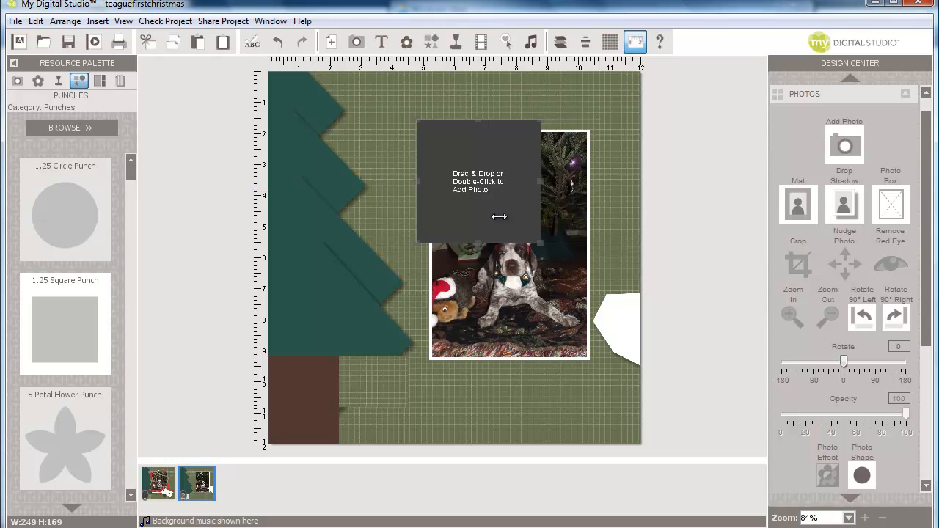
left_click_drag(507, 242, 519, 367)
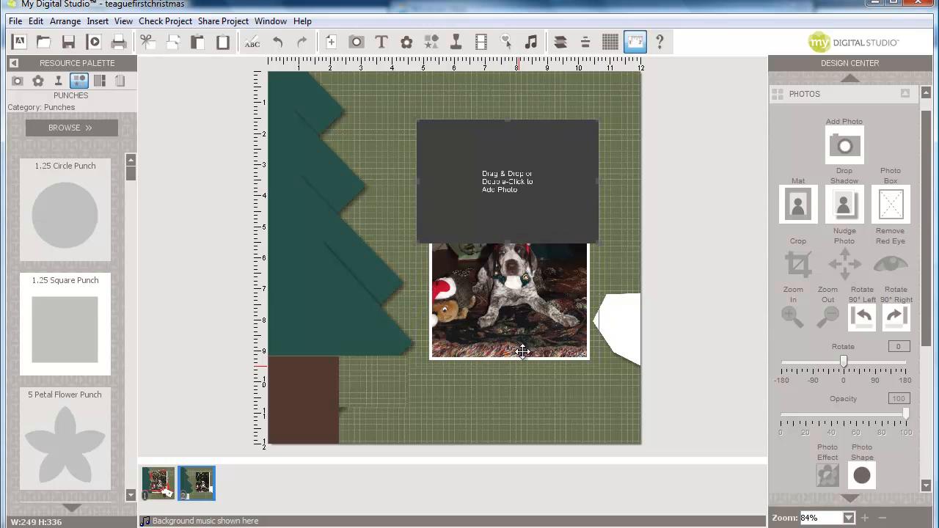
Fill the photo box with Real Red card stock and send it behind the puppy photo.
left_click(119, 83)
left_click(69, 150)
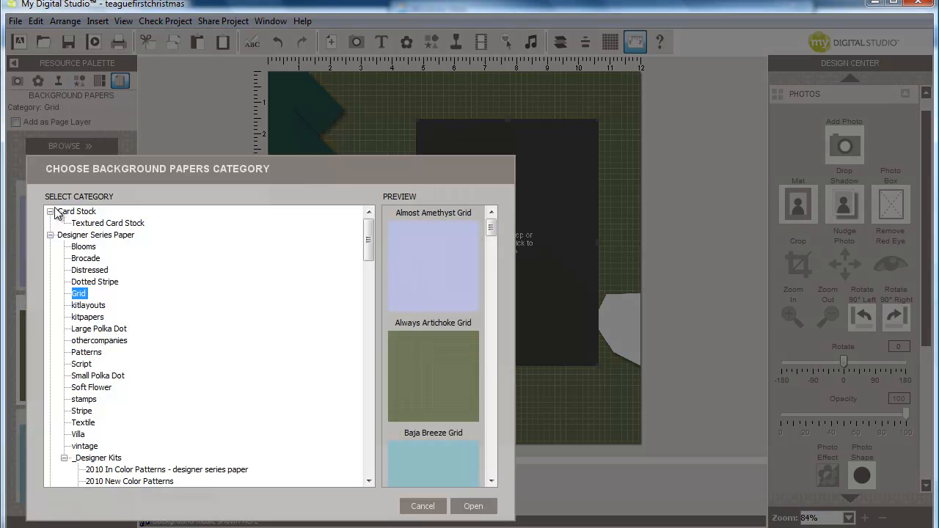
left_click(50, 212)
left_click(77, 211)
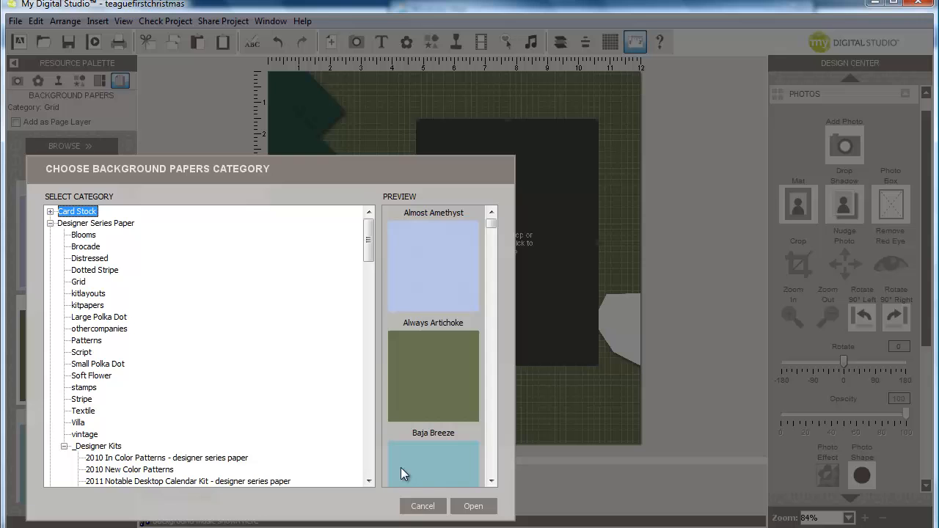
left_click(470, 507)
left_click_drag(131, 195, 124, 415)
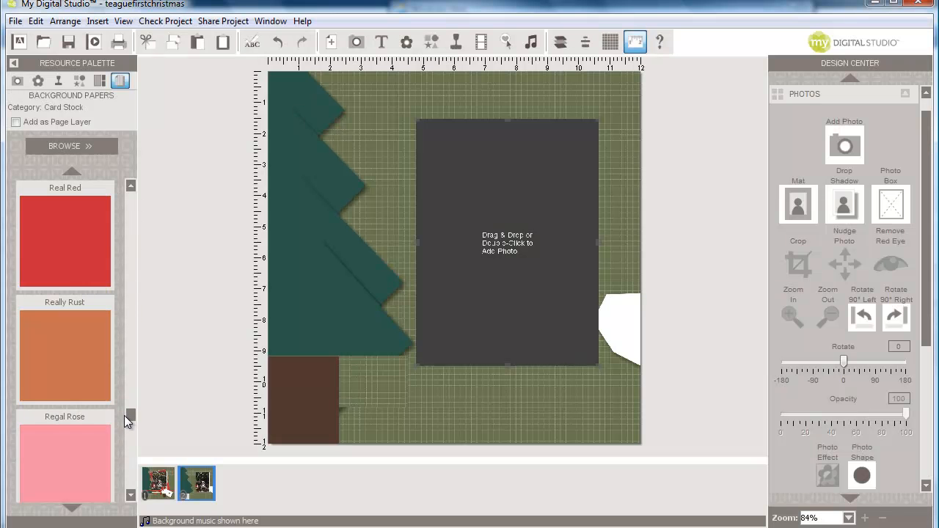
left_click_drag(76, 264, 526, 222)
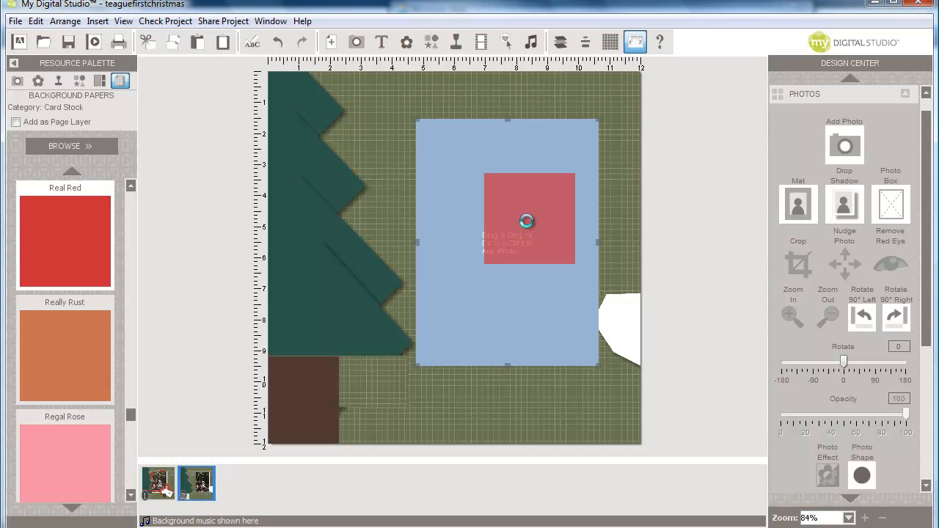
right_click(528, 227)
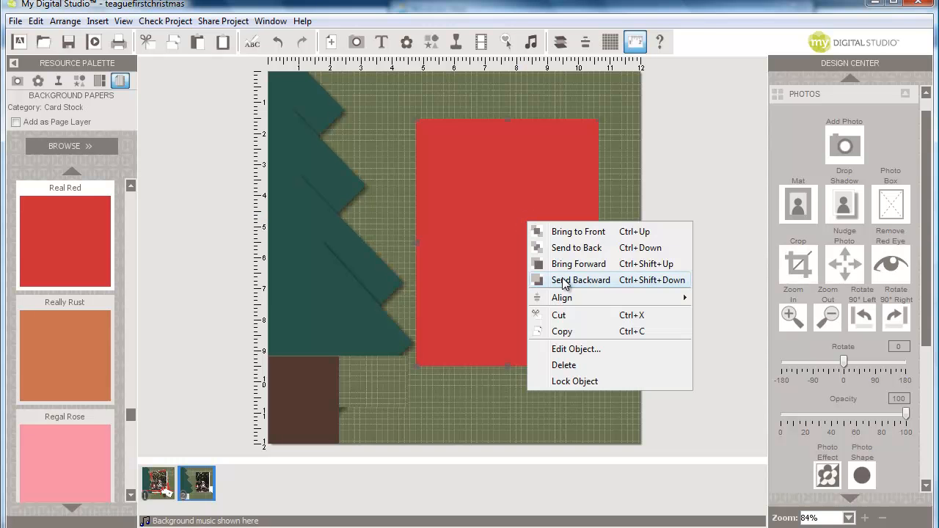
left_click(562, 278)
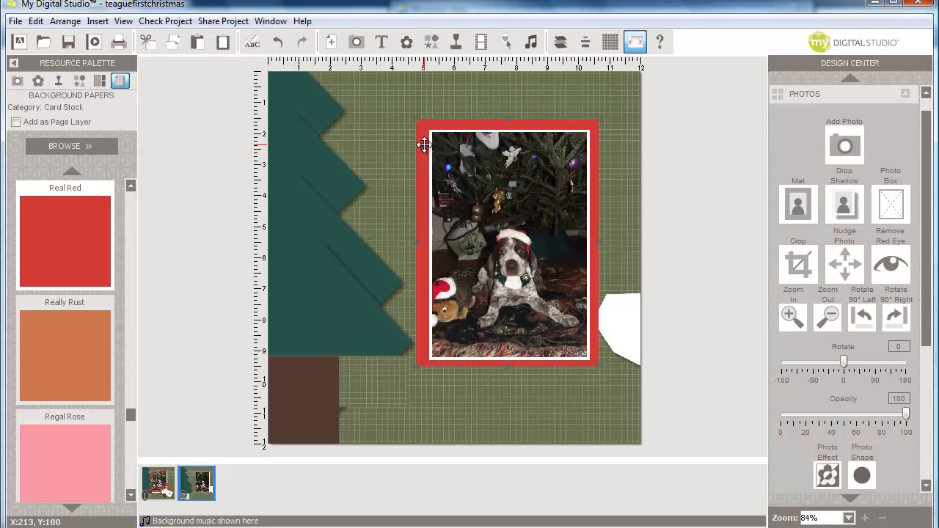
Tilt the red mat to -9°, shift it toward the tree and reposition the upright photo over it.
left_click_drag(412, 115, 383, 120)
left_click_drag(438, 137, 421, 144)
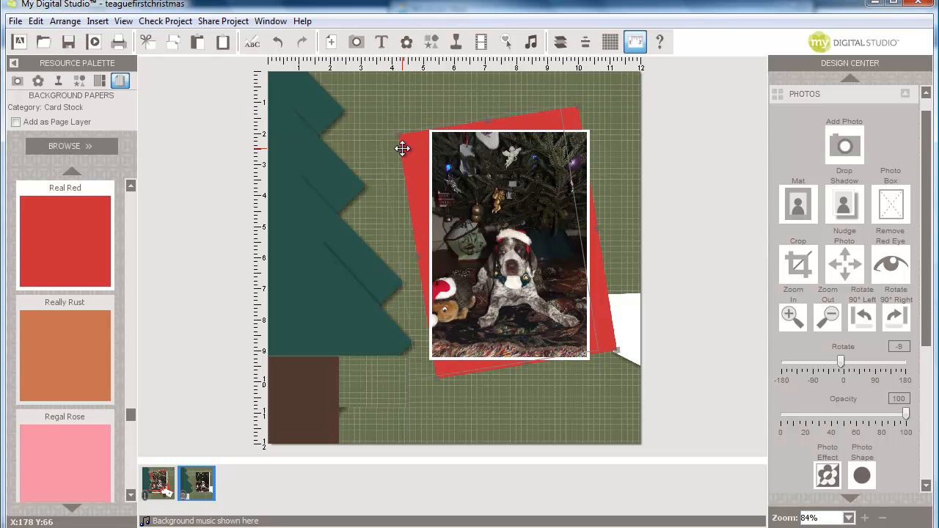
left_click(451, 164)
left_click_drag(451, 164, 487, 192)
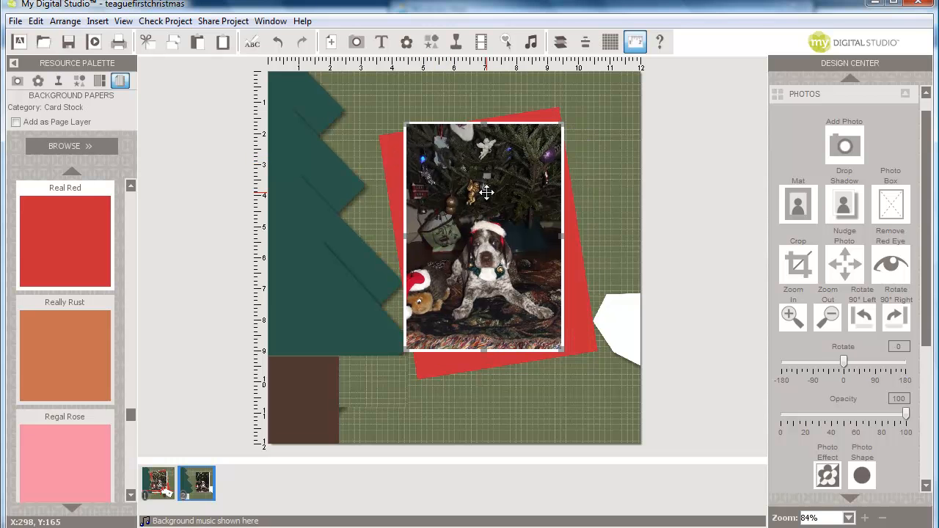
Add the square border stamp from A Winter Wonderland over the photo and enlarge it to about 5.6 inches wide.
left_click(59, 82)
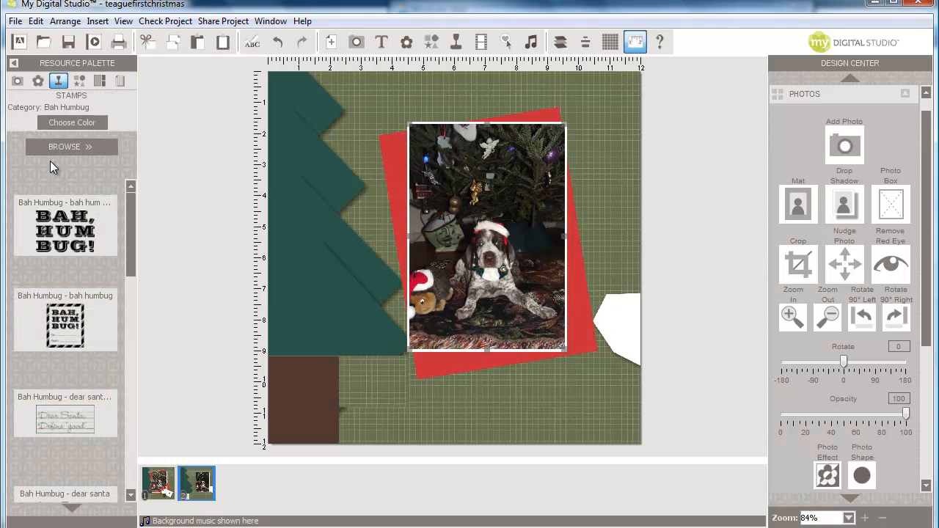
left_click(51, 149)
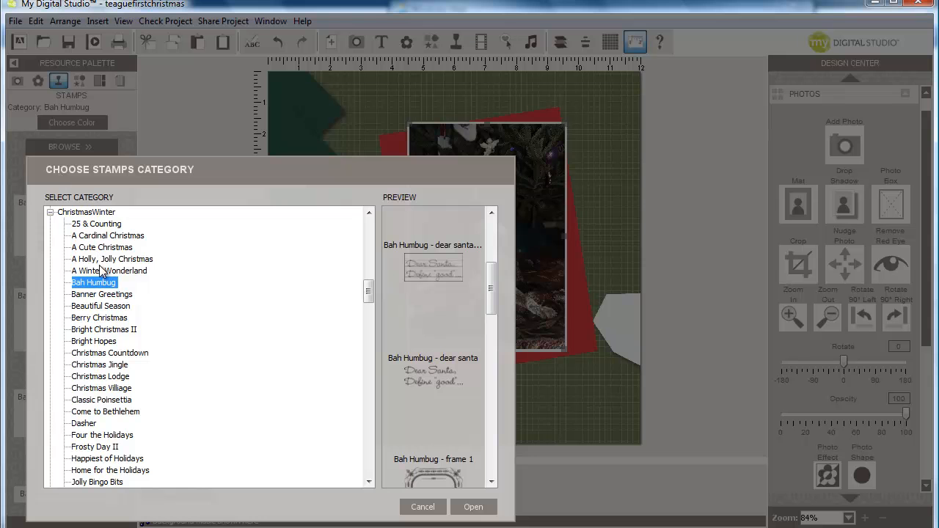
left_click(102, 271)
left_click(476, 507)
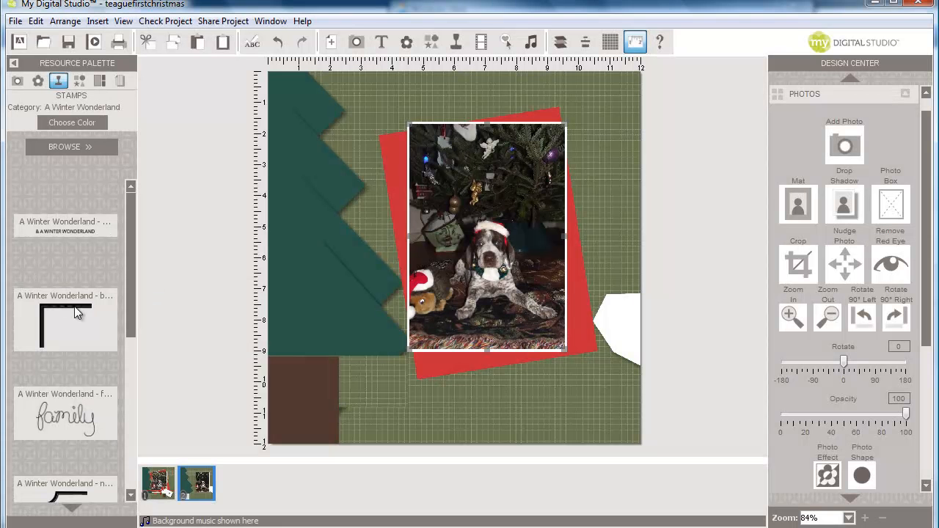
left_click_drag(75, 308, 423, 218)
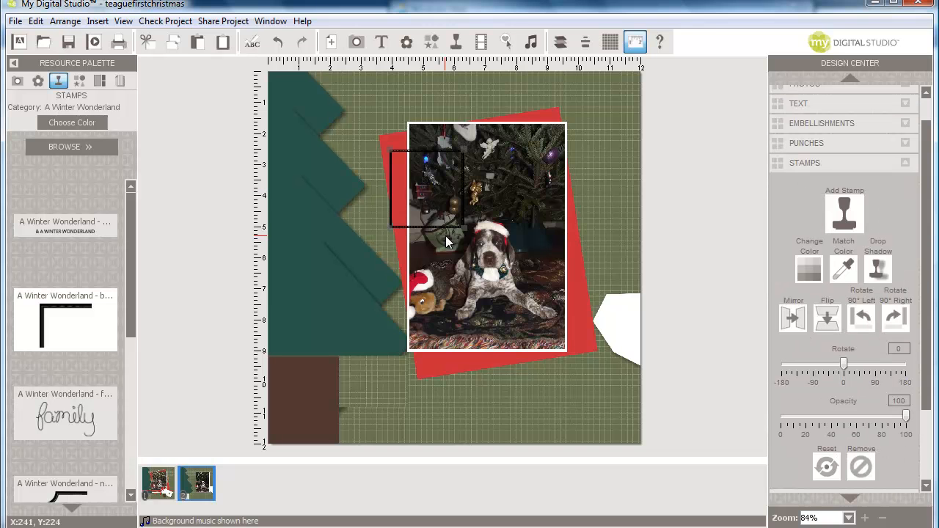
left_click_drag(464, 230, 565, 273)
left_click(595, 294)
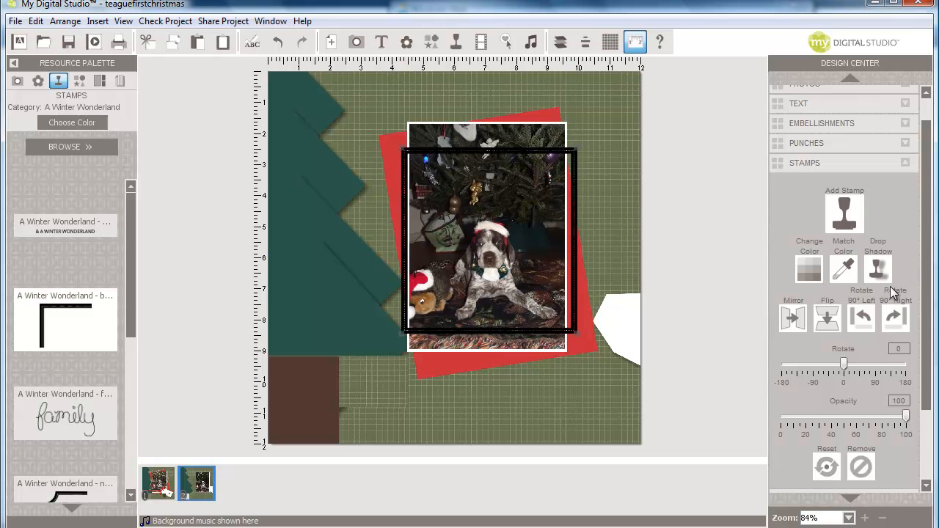
Recolor the border stamp with a golden brown sampled from the puppy photo and rotate it to 8°.
left_click(878, 271)
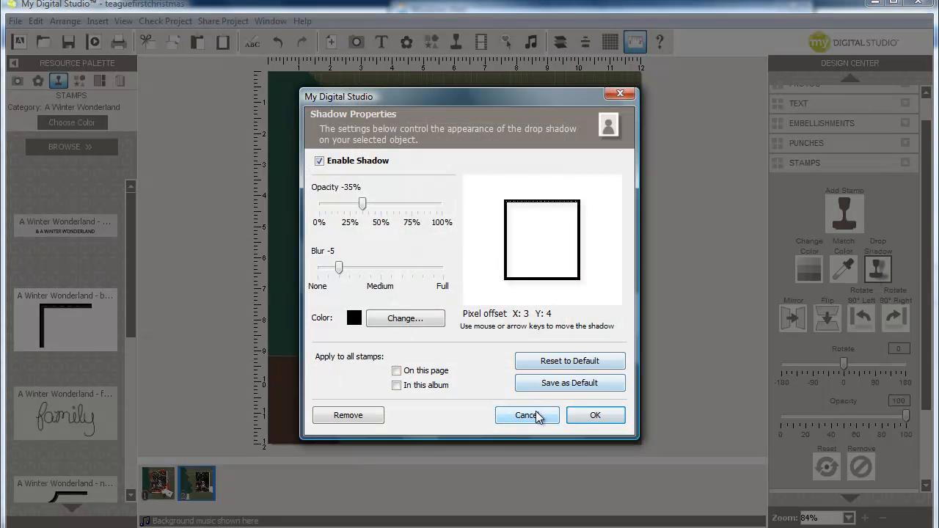
left_click(535, 414)
left_click(844, 269)
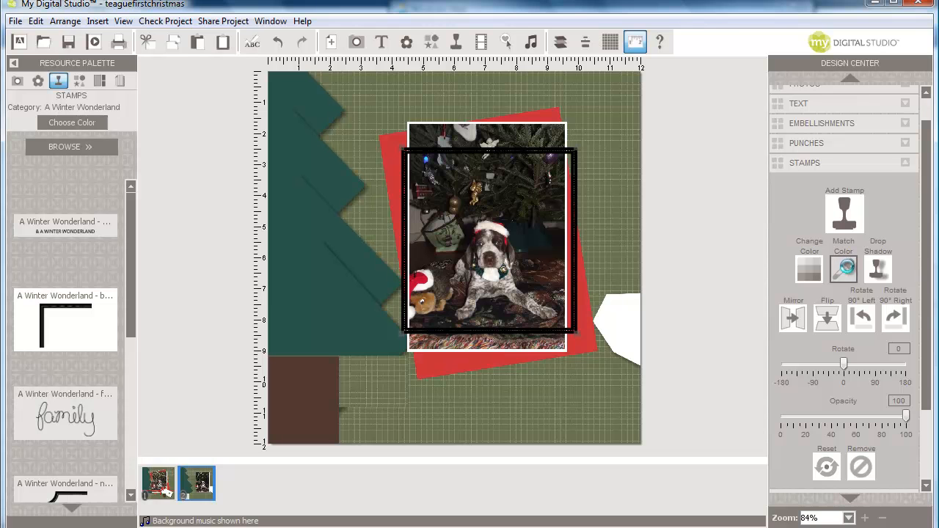
left_click(845, 269)
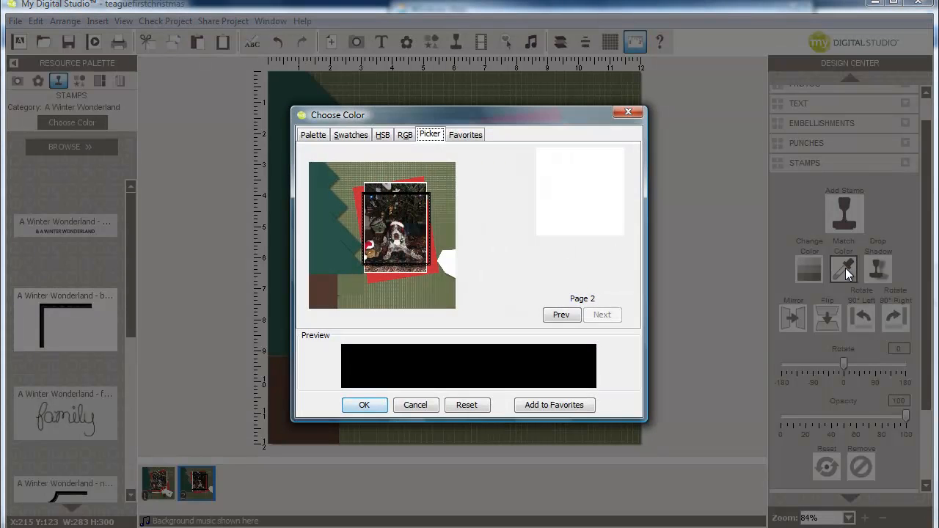
left_click(400, 239)
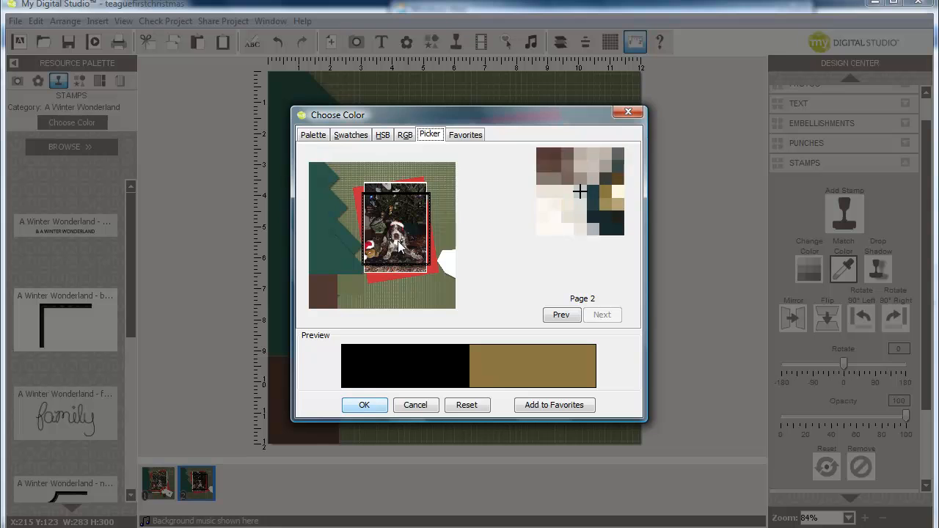
left_click(364, 405)
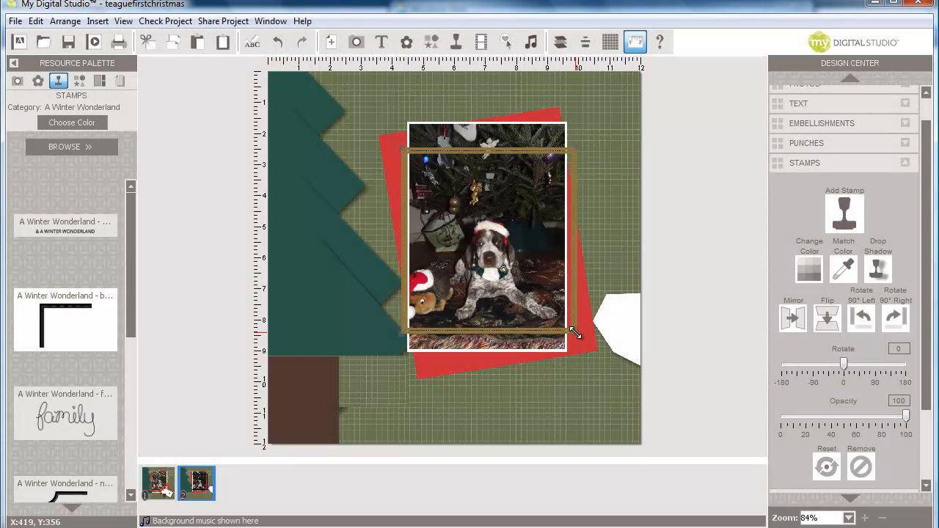
left_click_drag(573, 330, 547, 330)
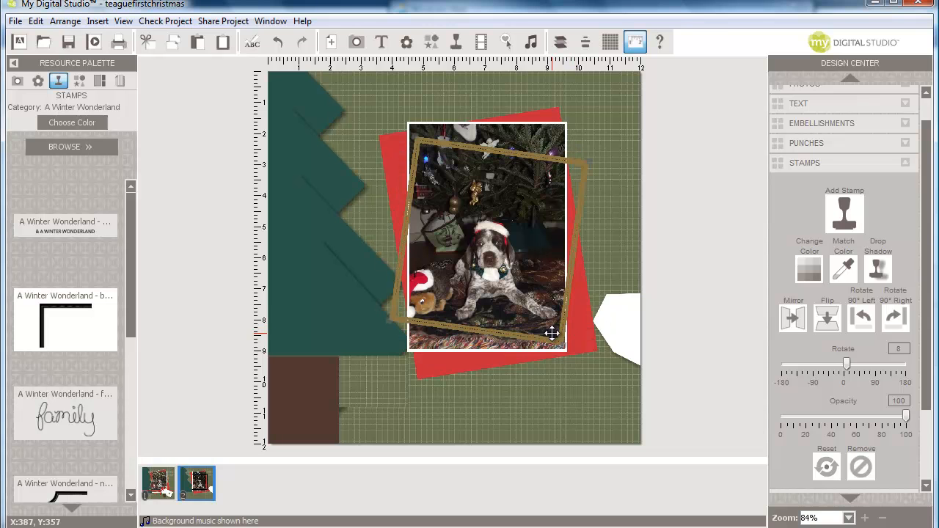
Move the white tag so it overlaps the photo's lower corner away from the tree, and bring it to the front.
left_click(621, 328)
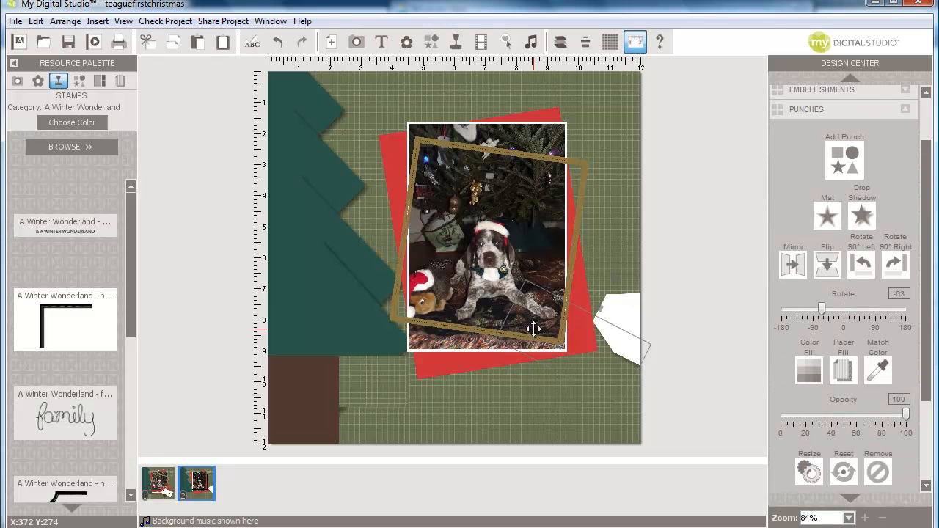
left_click_drag(628, 384, 618, 384)
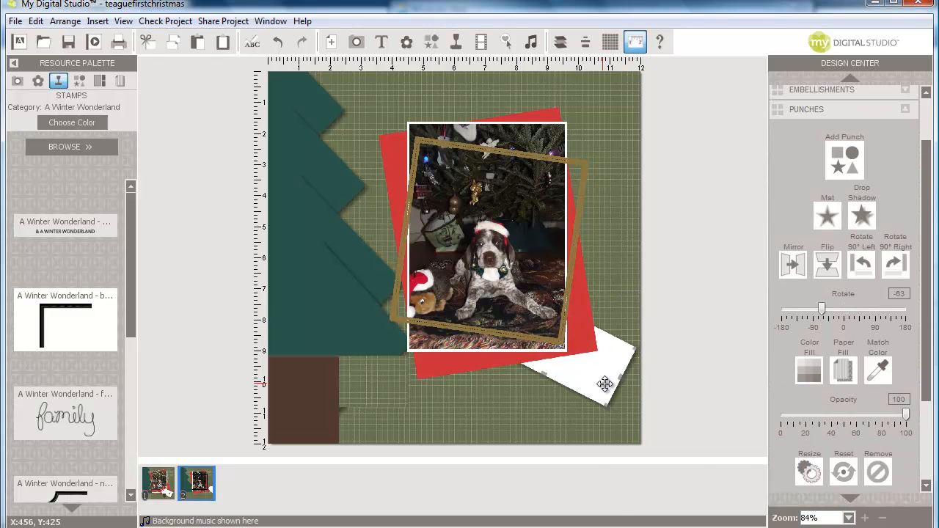
right_click(588, 384)
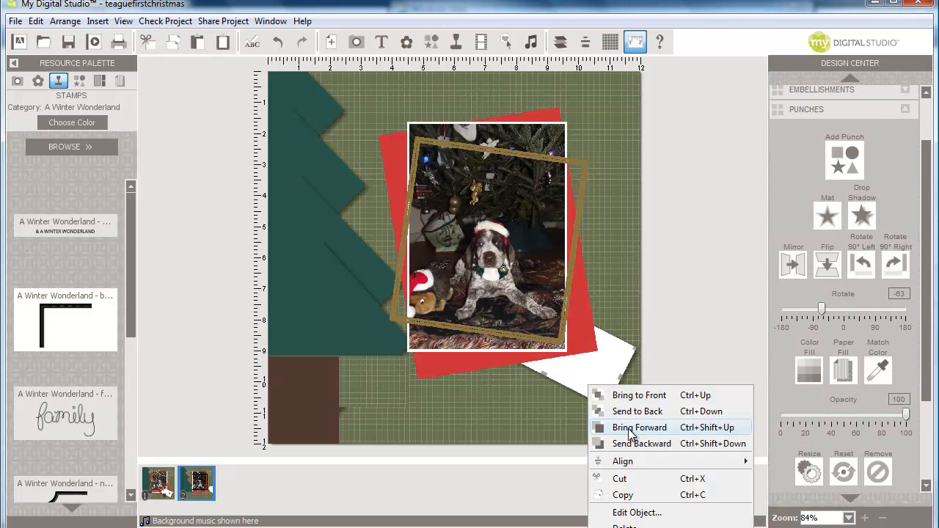
left_click(626, 396)
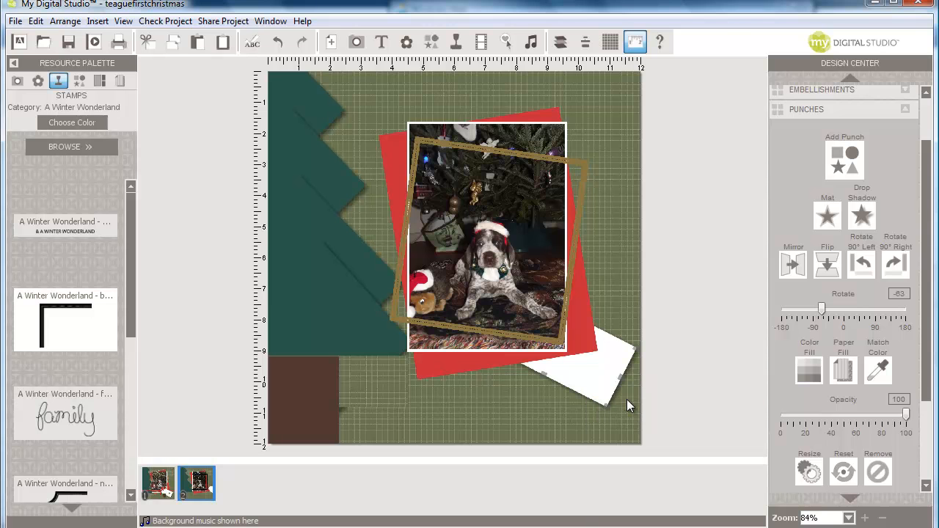
left_click(79, 81)
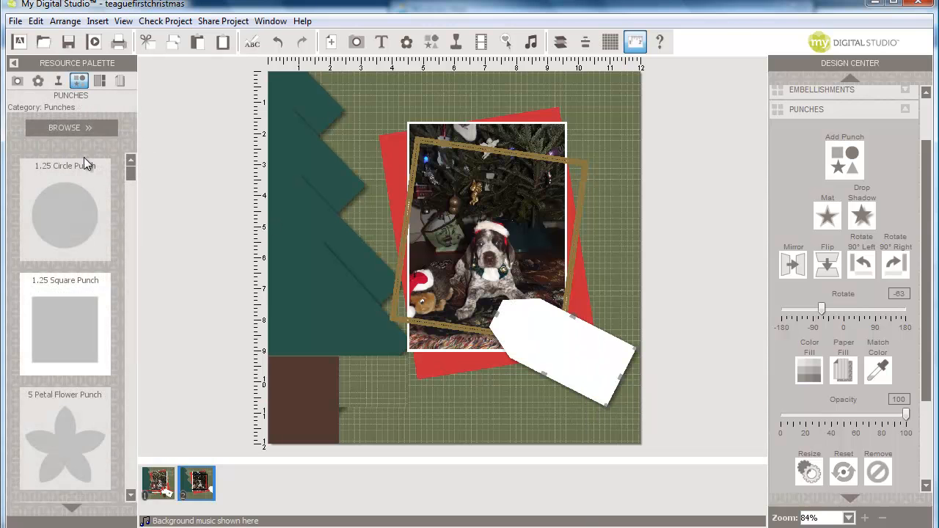
left_click_drag(121, 173, 110, 416)
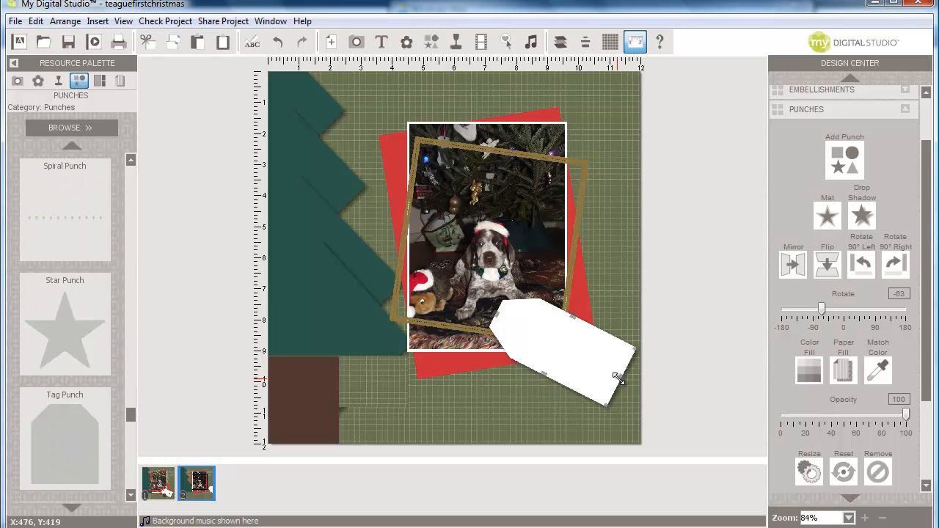
Place the framed "Dear Santa, Define 'good'..." stamp from Bah Humbug on the white tag and rotate it to 28° to follow the tag's tilt.
left_click(59, 81)
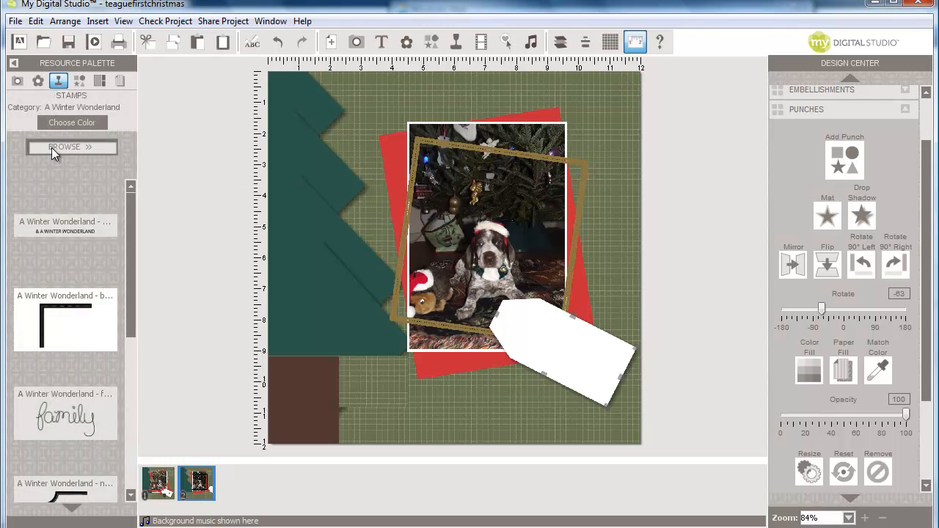
left_click(51, 147)
left_click(89, 283)
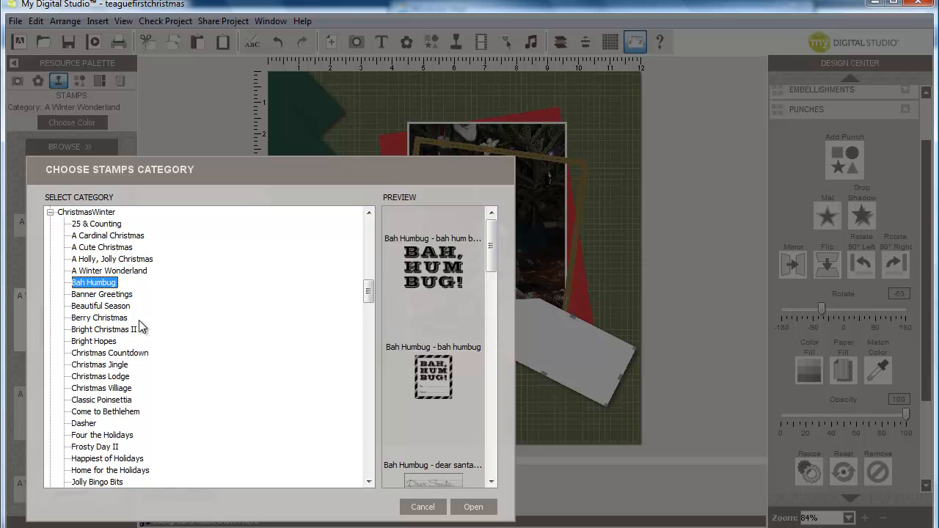
left_click(479, 507)
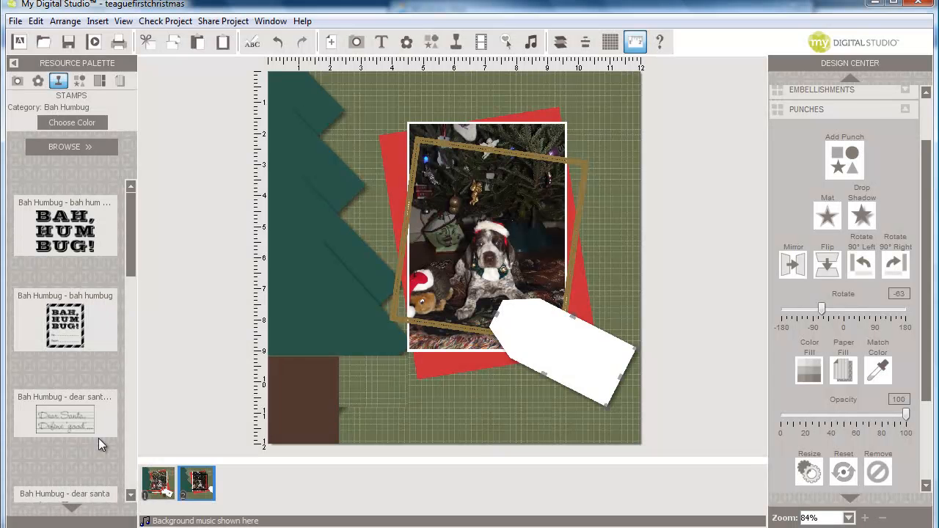
left_click_drag(98, 438, 561, 349)
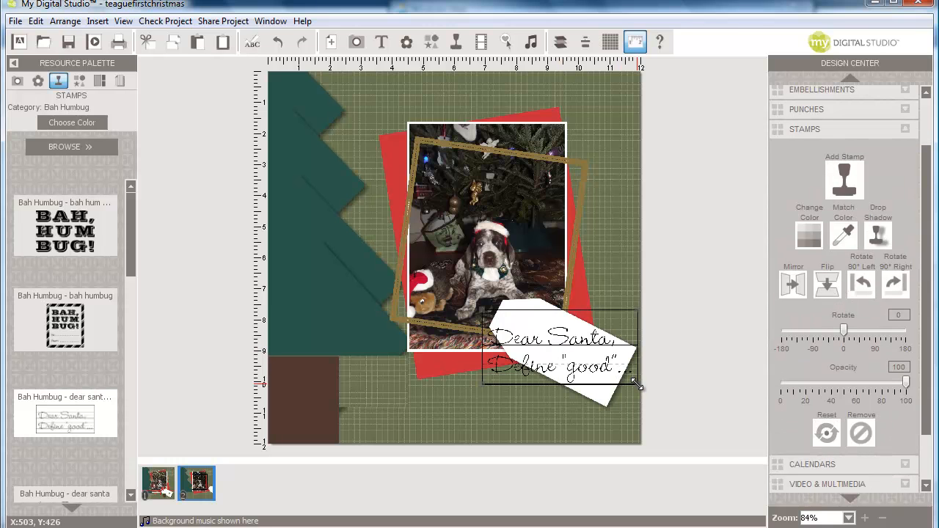
mouse_move(637, 383)
left_mouse_down()
mouse_move(597, 397)
mouse_move(607, 384)
left_mouse_up()
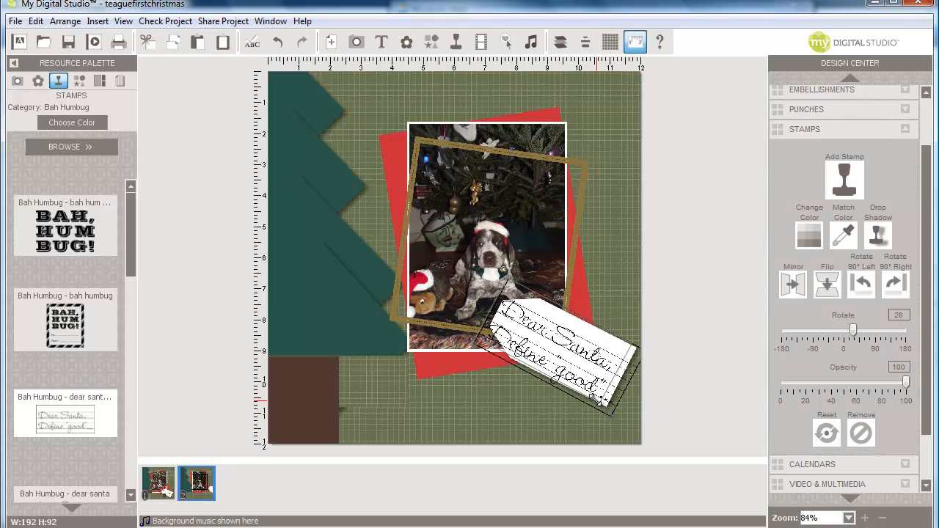
Move the "Dear Santa" stamp onto the body of the white tag and shrink it to fit inside the tag's edges.
left_click_drag(552, 332, 577, 352)
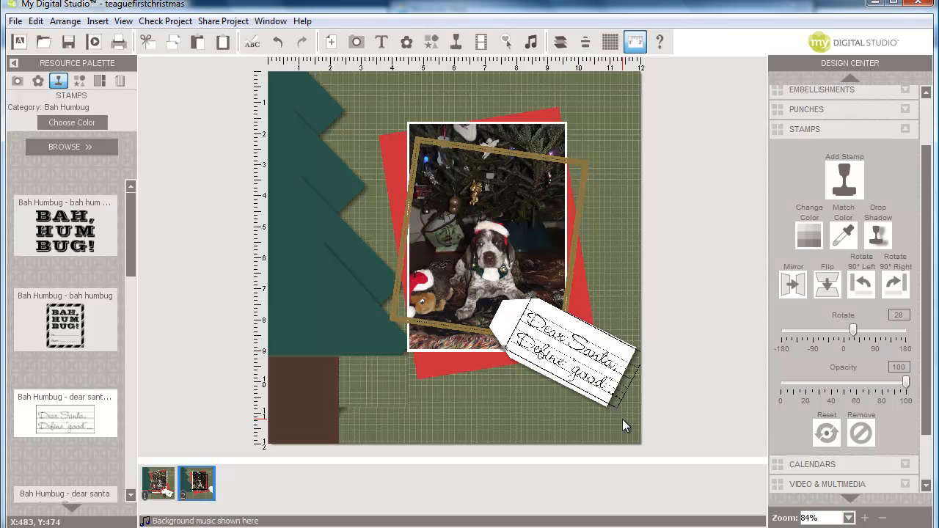
left_click_drag(618, 411, 601, 394)
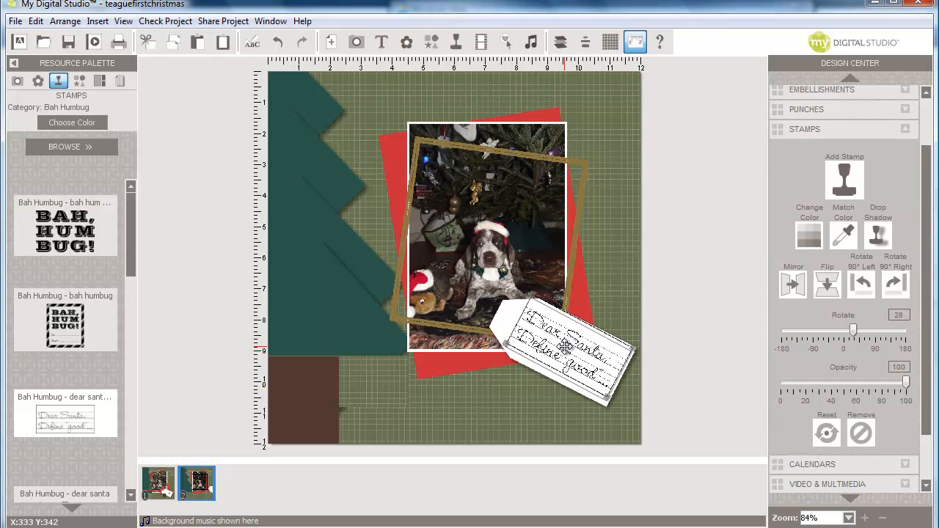
Add the Real Red ribbon from the Grosgrain Ribbon category across the lower photo and stretch it to the full page width.
left_click(37, 83)
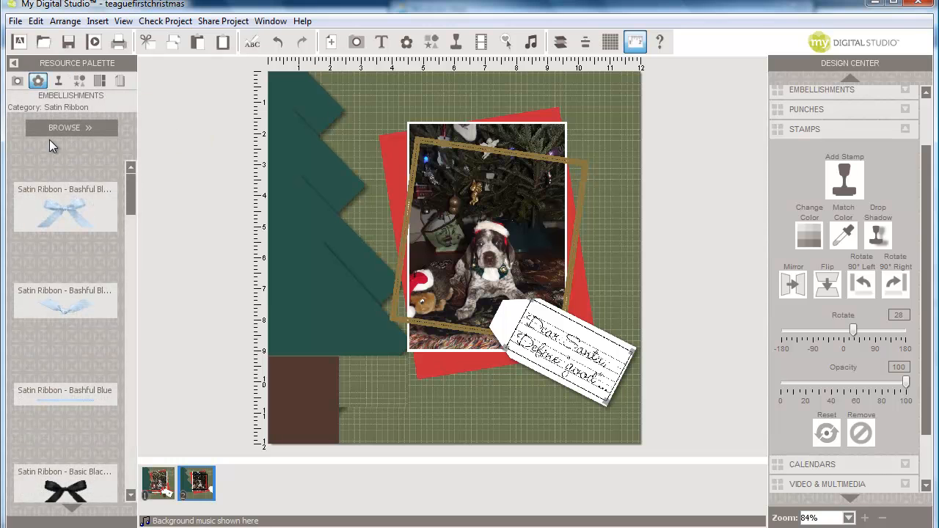
left_click(64, 128)
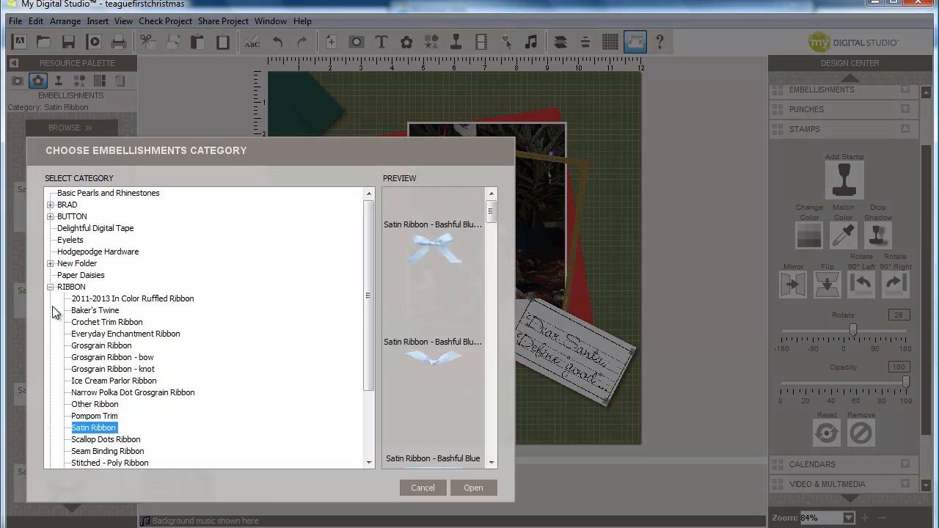
left_click(103, 346)
left_click(473, 488)
left_click_drag(130, 190, 294, 342)
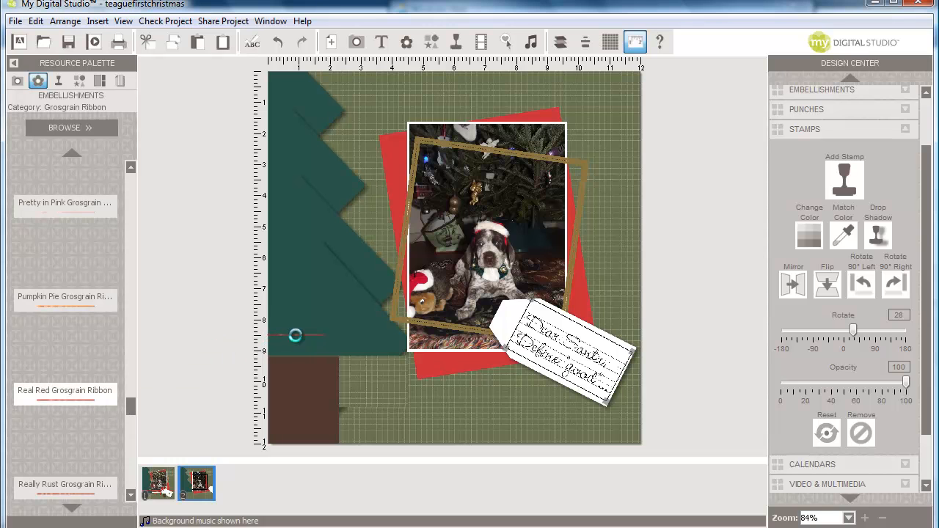
left_click_drag(295, 335, 310, 333)
left_click_drag(437, 338, 645, 336)
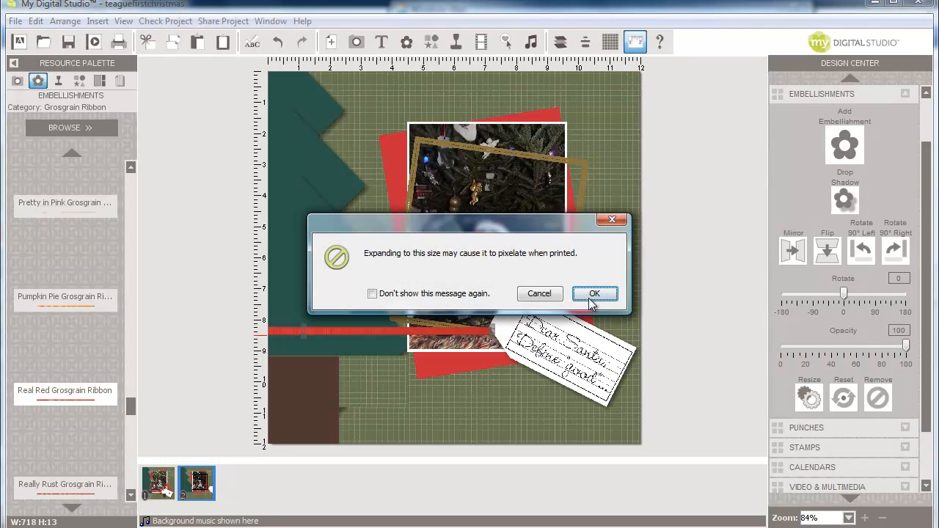
left_click(591, 295)
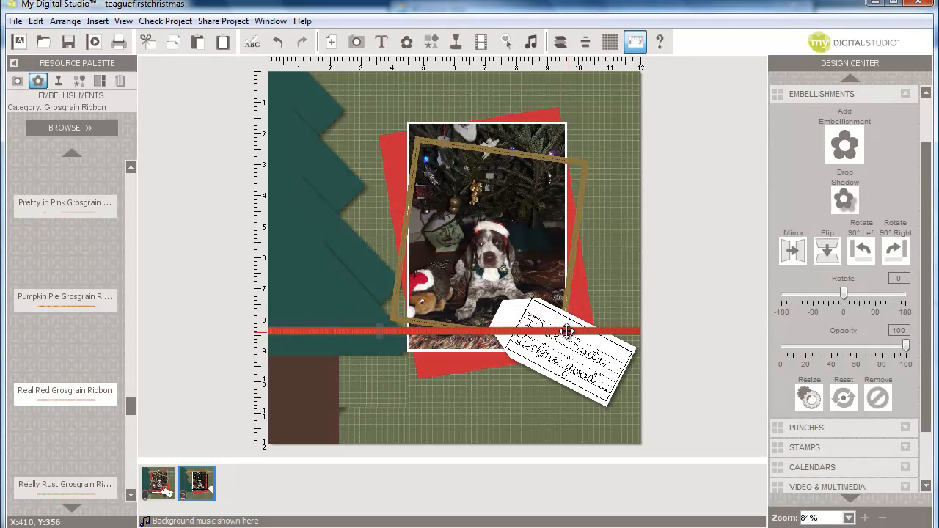
Send the red ribbon backward two levels so it runs behind the stamped white tag.
right_click(445, 331)
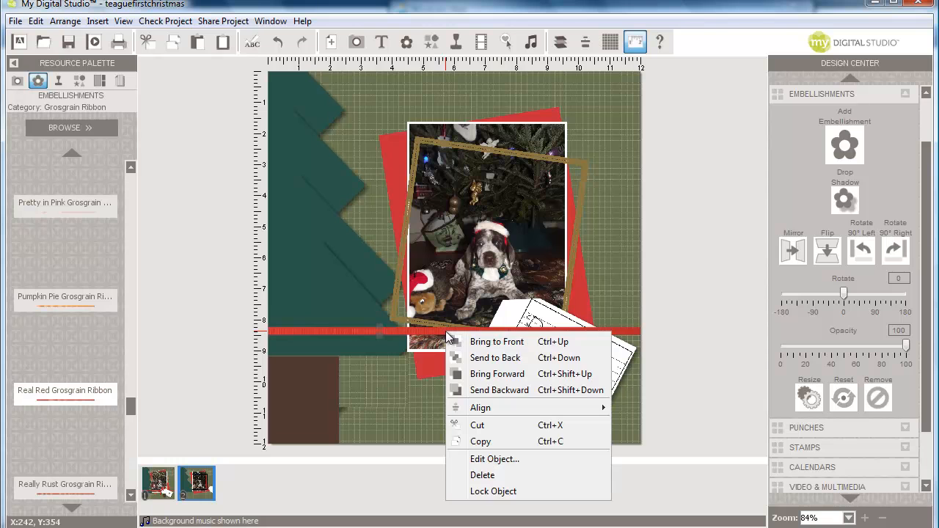
left_click(488, 389)
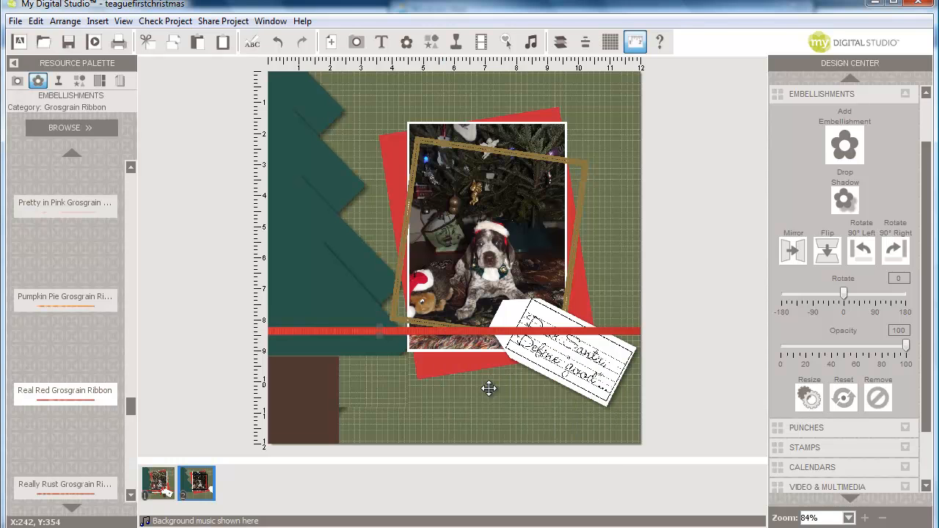
right_click(461, 332)
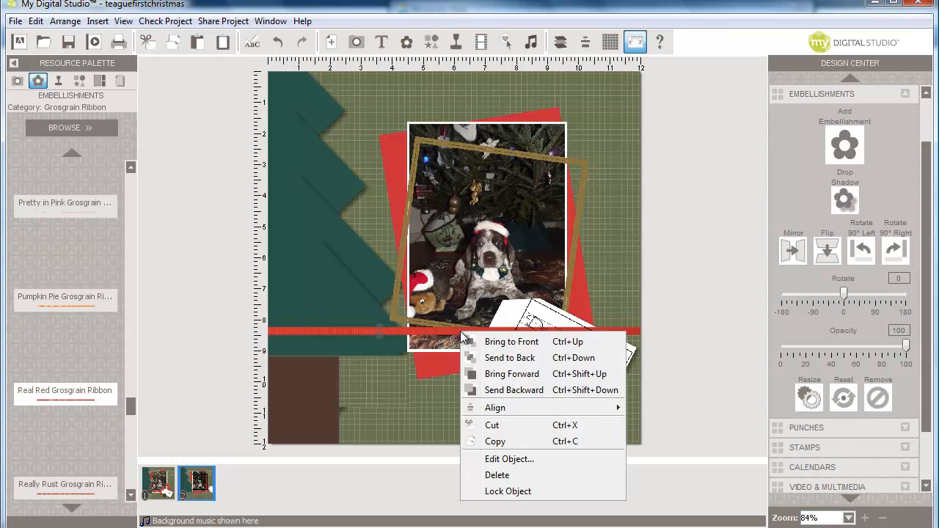
left_click(503, 387)
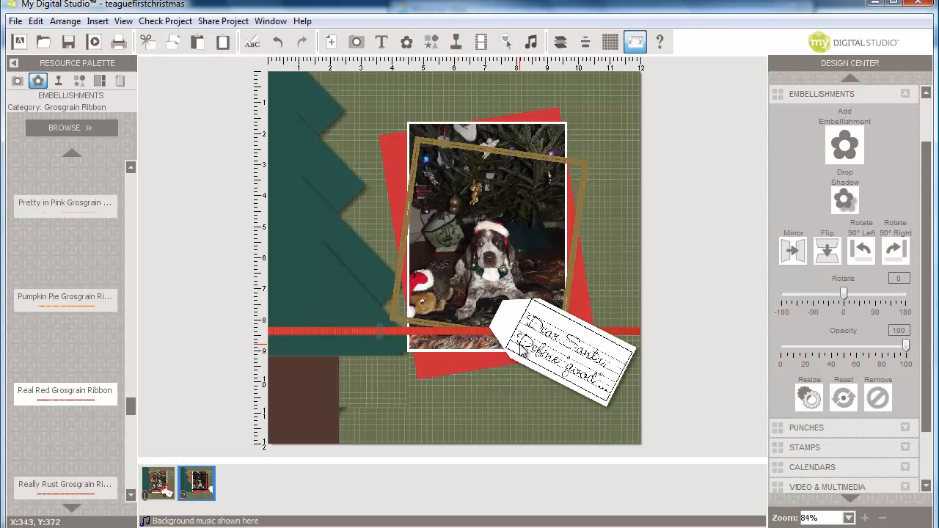
right_click(394, 331)
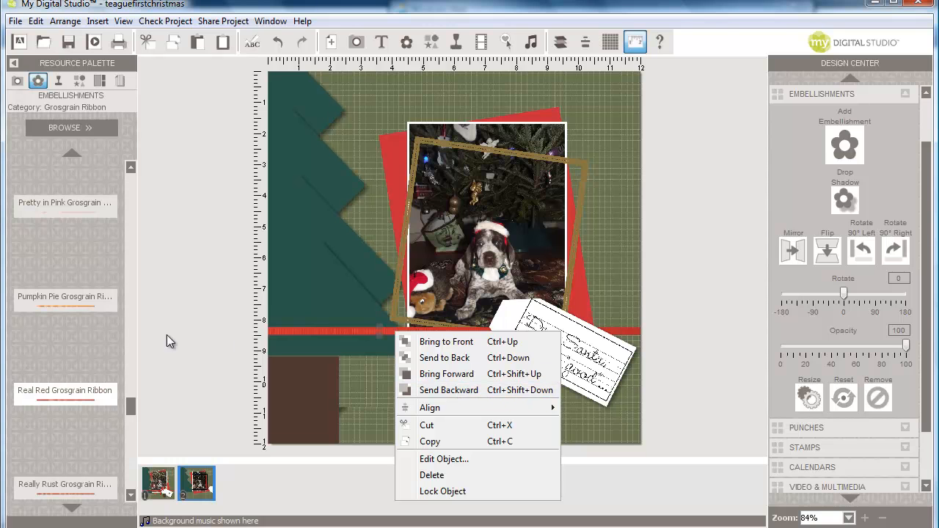
Add the Real Red bow from the Grosgrain Ribbon - bow category at the tag's pointed end, over the ribbon, rotated to -44°.
left_click(72, 133)
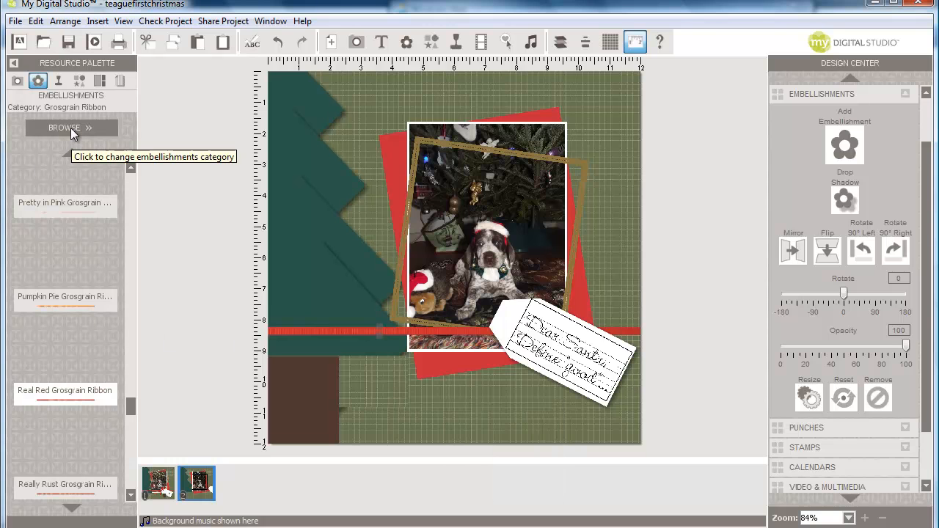
left_click(54, 133)
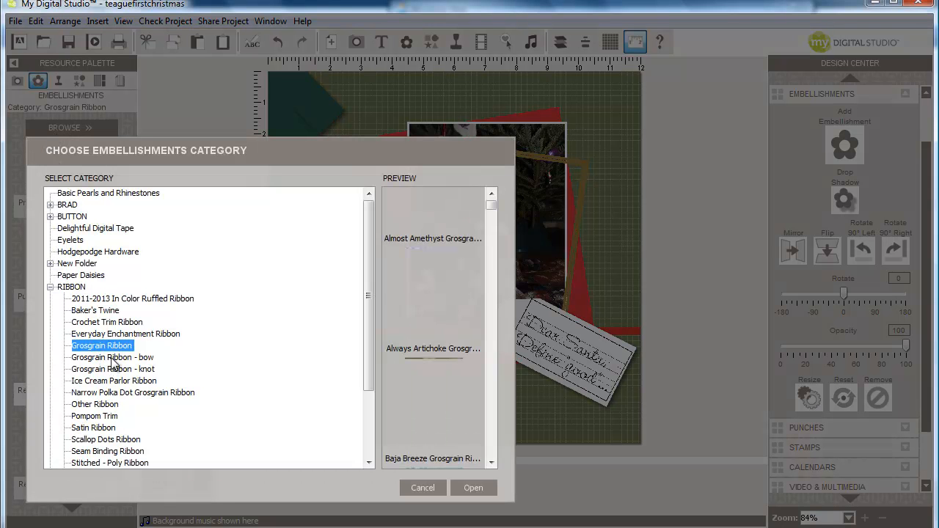
left_click(113, 359)
left_click(476, 490)
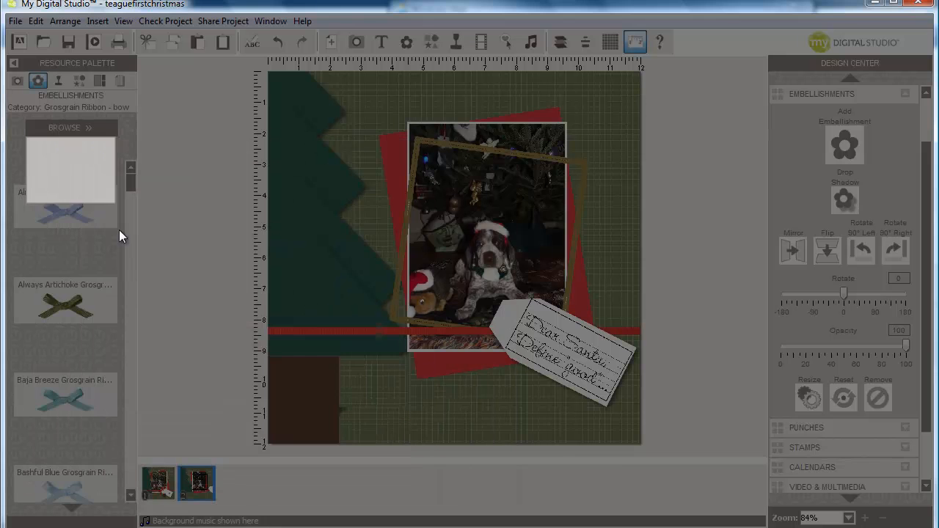
left_click_drag(130, 185, 128, 415)
left_click_drag(62, 212, 469, 335)
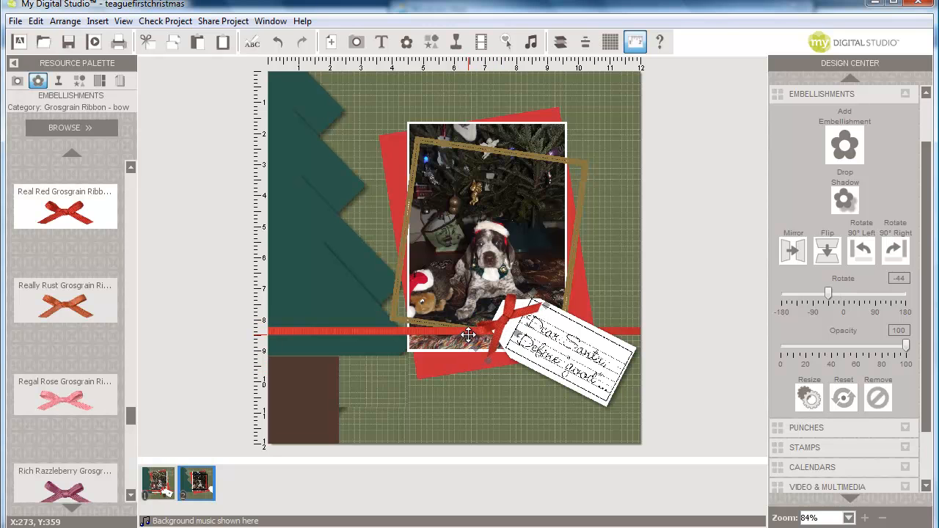
Place a 1.25 Circle Punch below the tag, enlarge it to about 1.5 inches across and fill it with dark brown.
left_click(79, 81)
left_click_drag(131, 413, 533, 402)
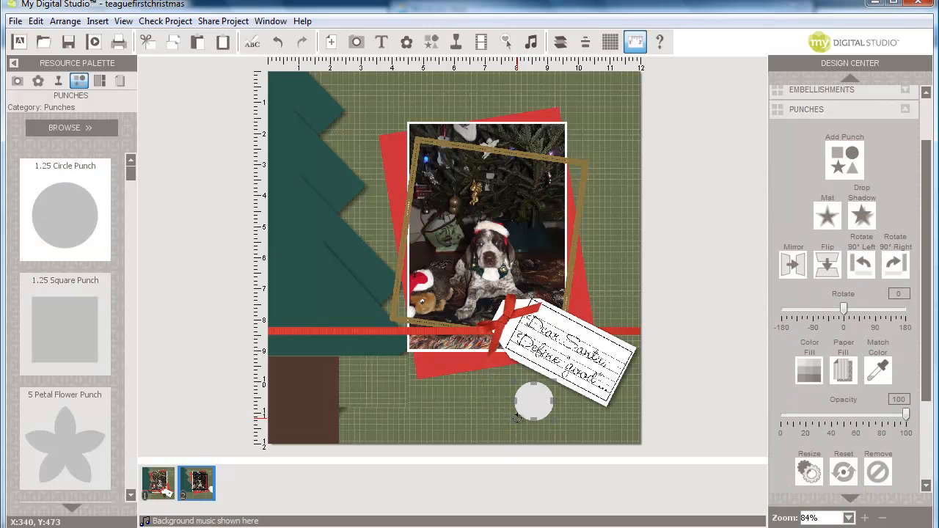
left_click_drag(525, 414, 496, 431)
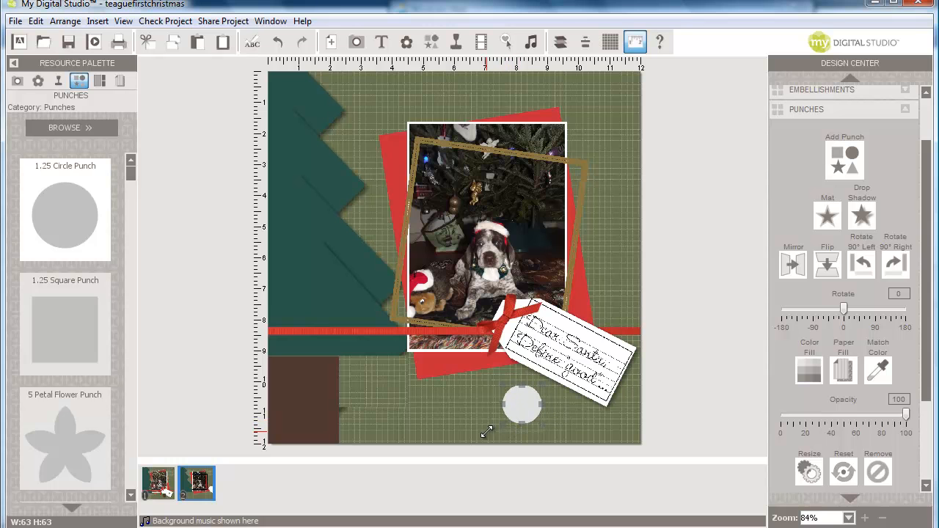
left_click(810, 366)
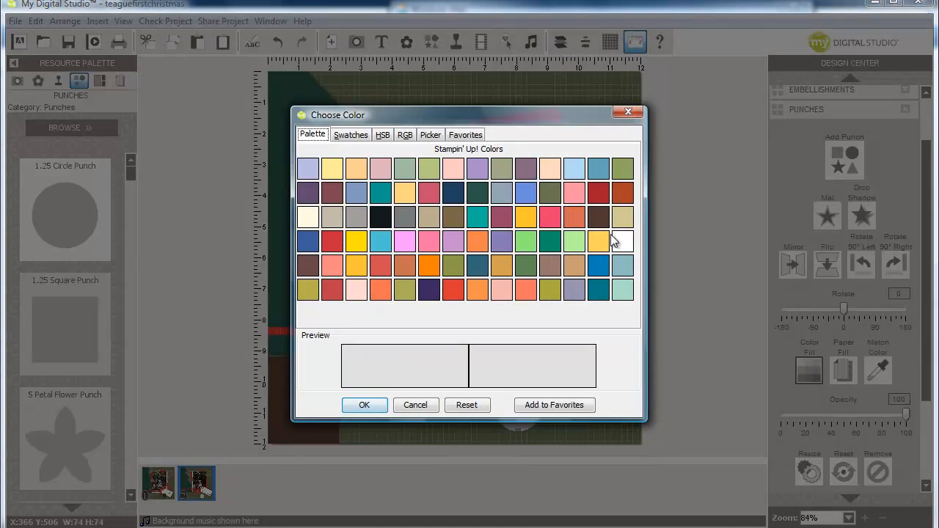
left_click(595, 216)
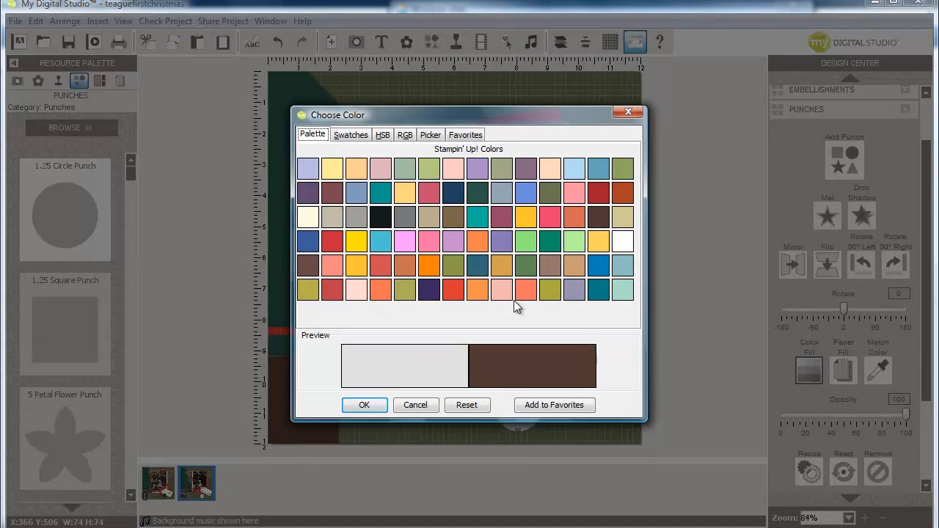
left_click(367, 405)
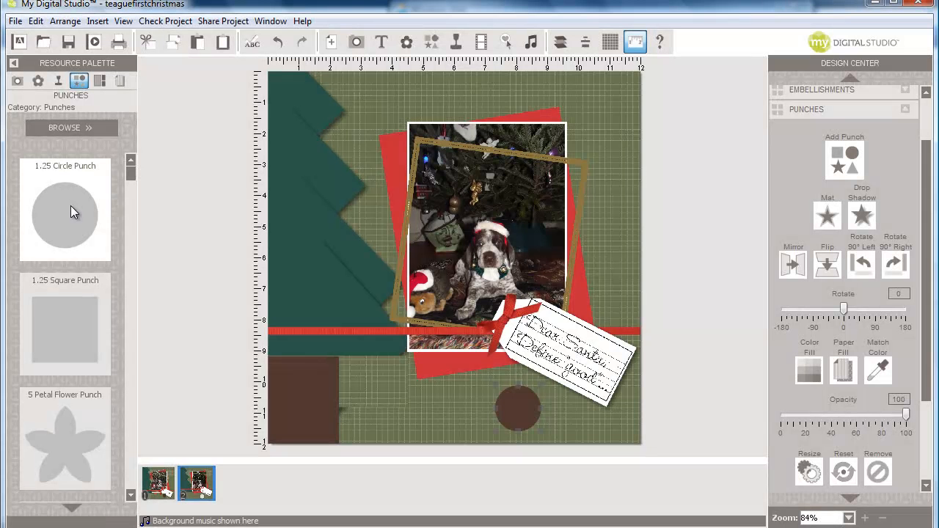
Add a second 1.25 Circle Punch above the brown circle, shrink it to about 0.5 inch and fill it with the same dark brown.
left_click_drag(63, 208, 489, 374)
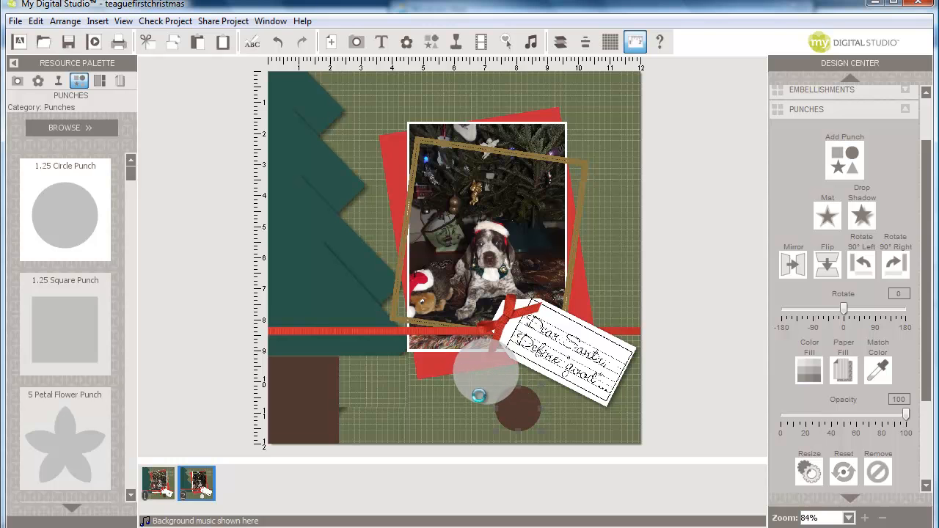
left_click_drag(467, 392, 499, 359)
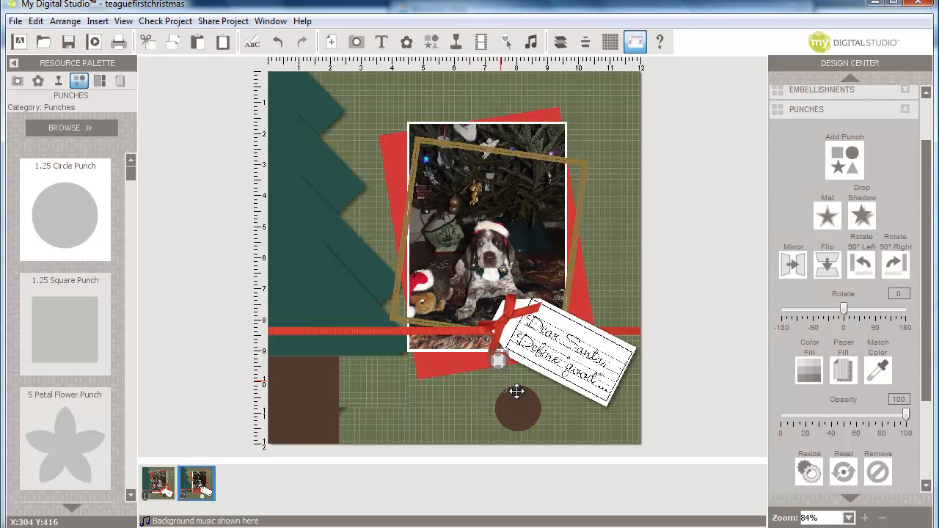
right_click(498, 386)
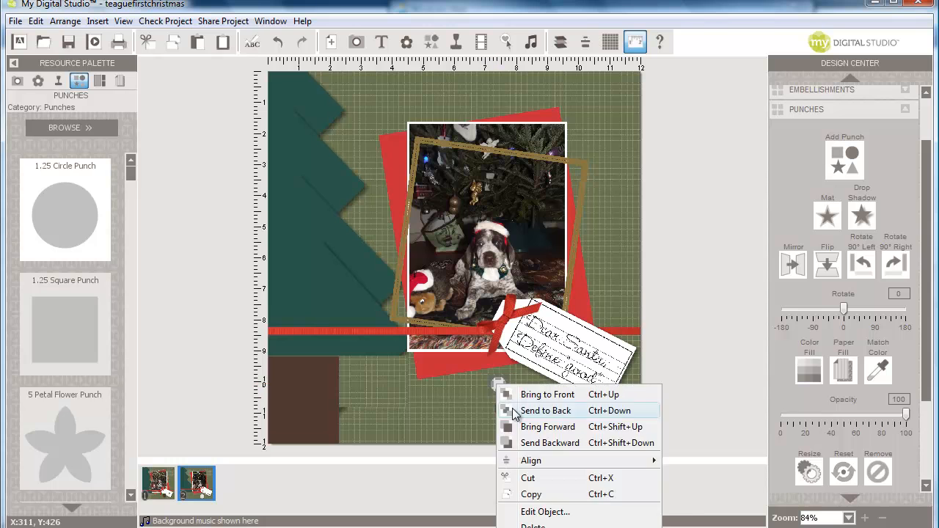
left_click(789, 364)
left_click(805, 369)
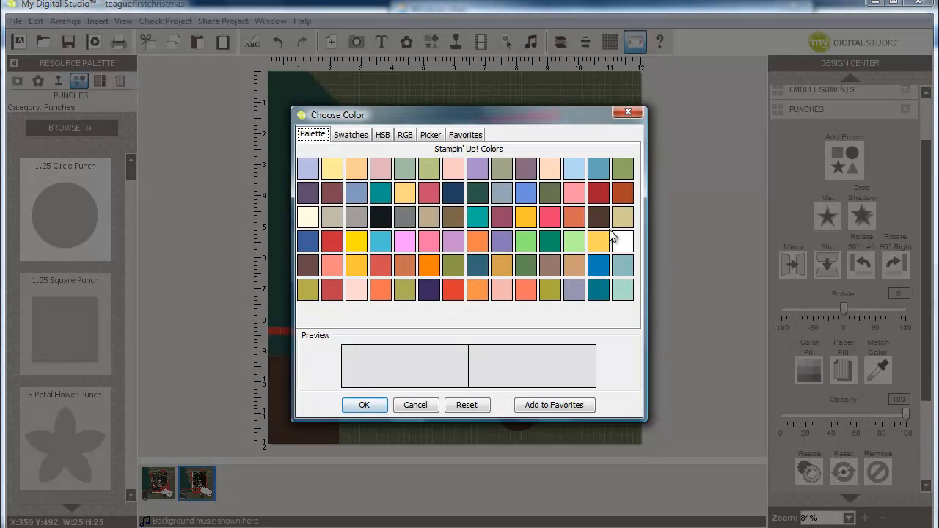
left_click(598, 217)
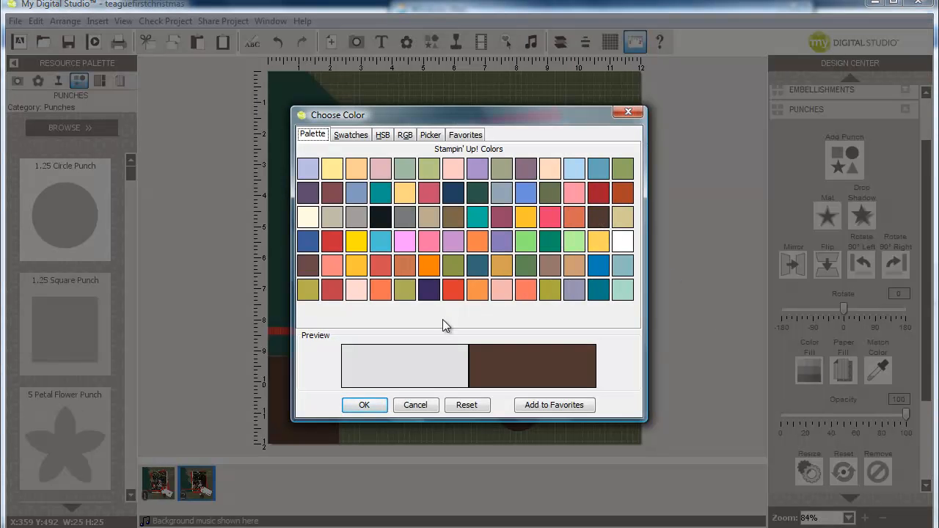
left_click(376, 404)
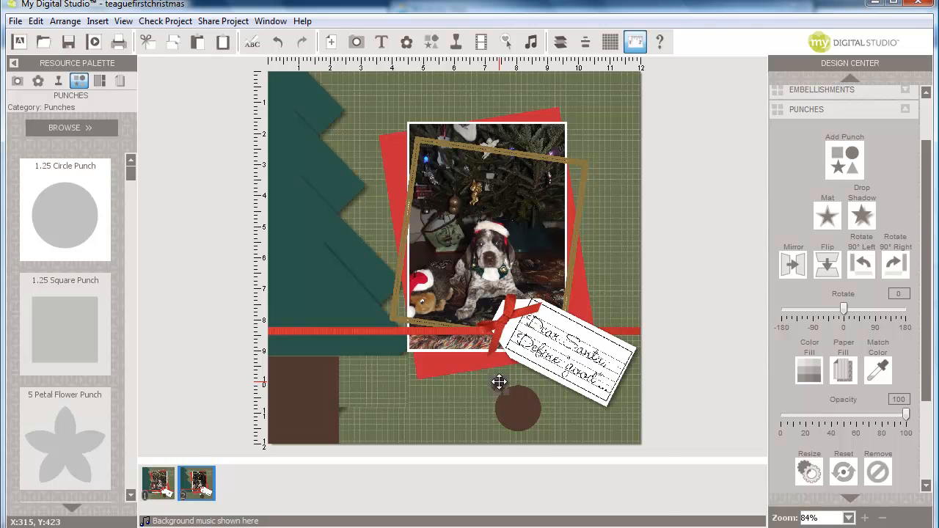
Duplicate the small brown circle twice and arrange the three as toes above the large circle to form a paw print.
right_click(499, 383)
left_click(536, 491)
left_click(36, 21)
left_click(71, 126)
left_click(37, 21)
left_click(65, 110)
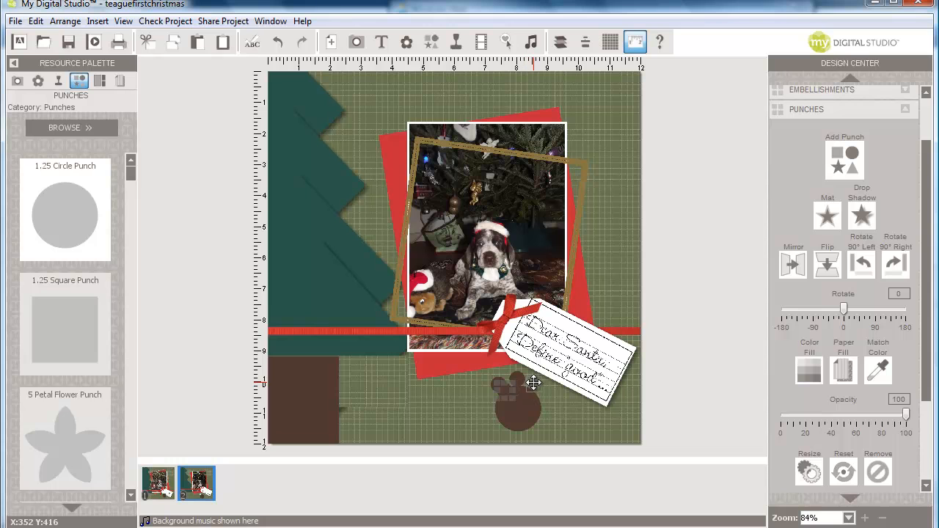
key("ctrl+v")
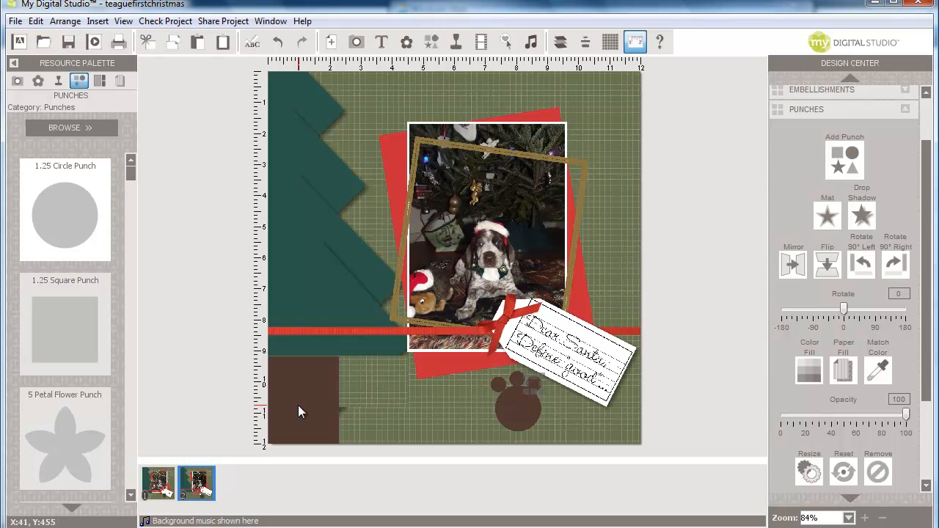
Go to page 1, load the Brads embellishment category and select the title text above the photo to examine its settings.
left_click(171, 478)
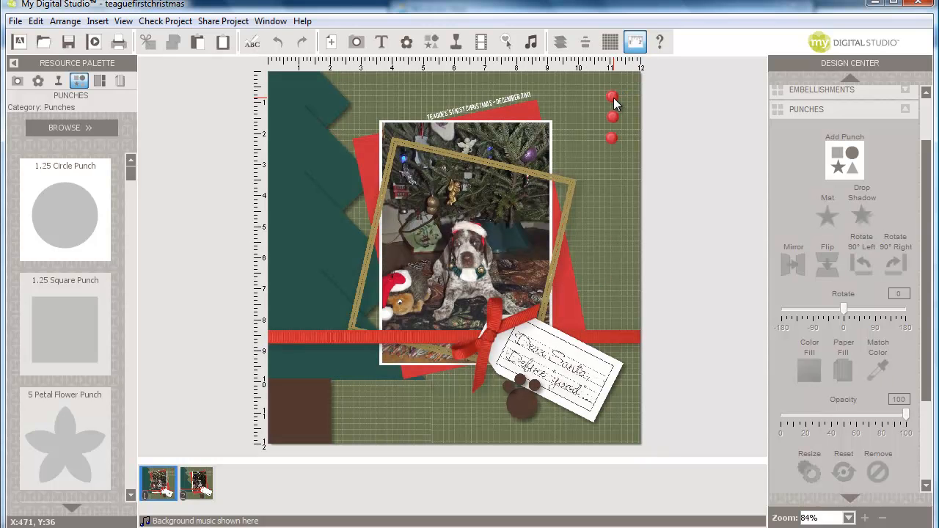
left_click(38, 81)
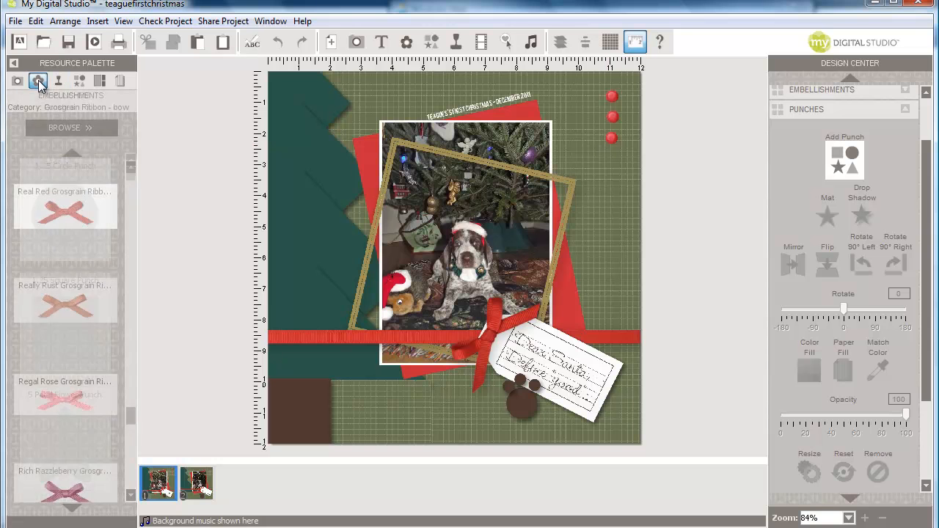
left_click(50, 127)
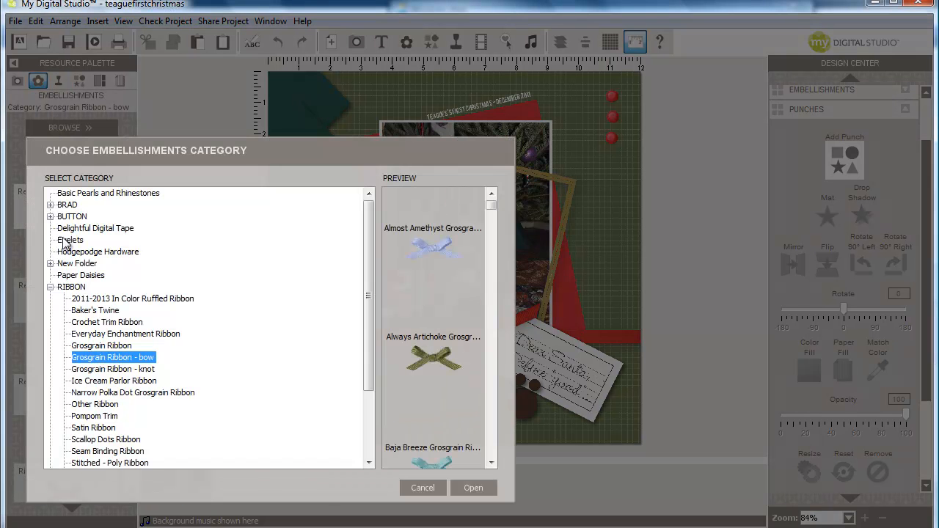
left_click(50, 204)
left_click(81, 228)
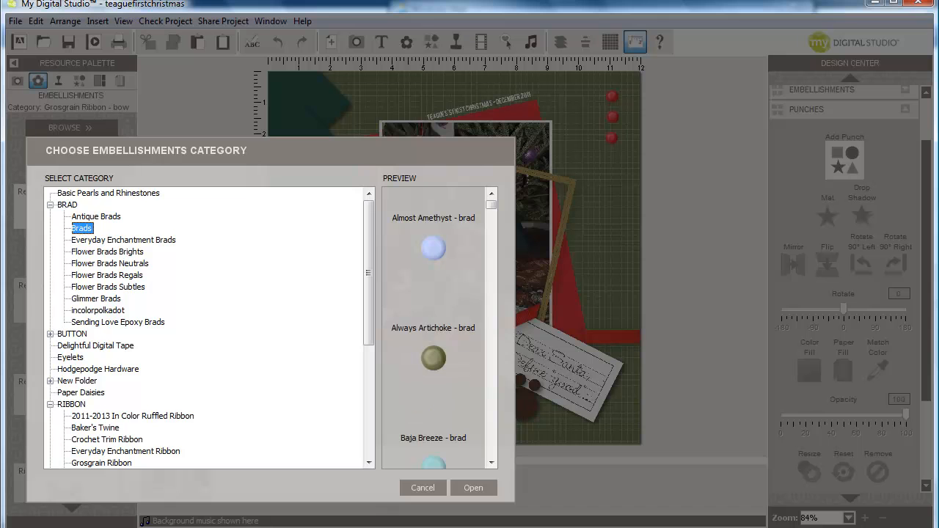
left_click(478, 489)
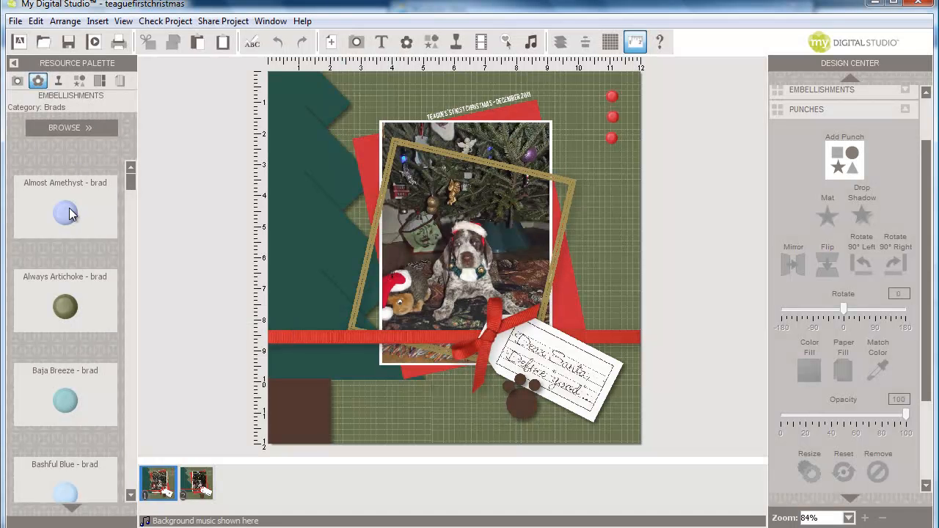
left_click(464, 108)
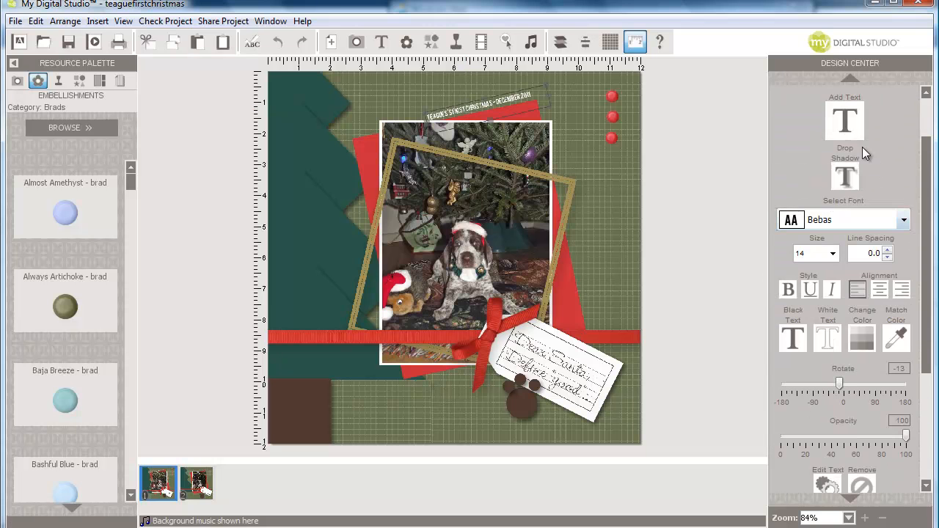